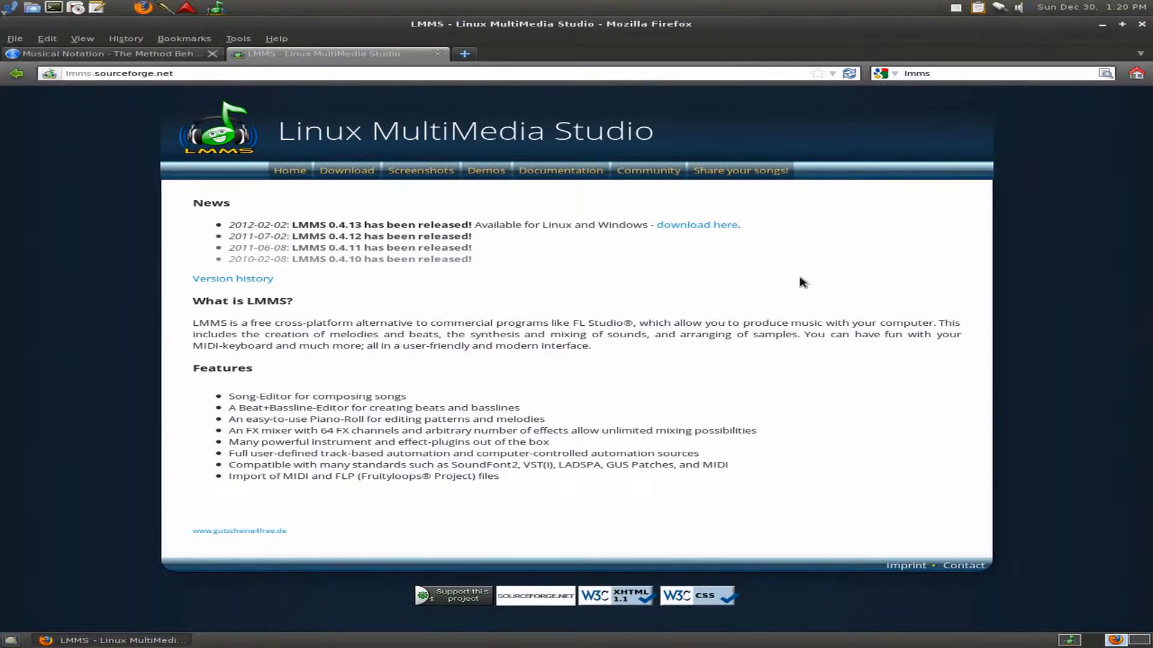
Step: Switch from Firefox to the untitled LMMS project window
left_click(1069, 641)
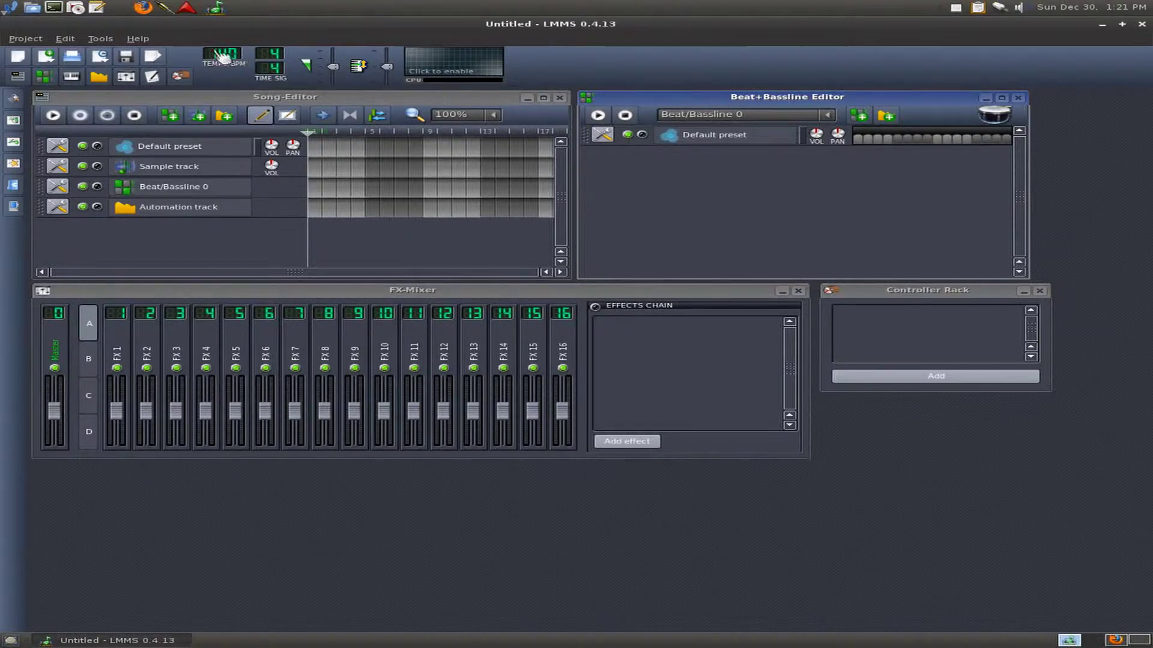
Step: Lower the project tempo from 140 to 120 BPM on the tempo display
left_click_drag(233, 60, 233, 78)
left_click_drag(224, 54, 223, 58)
left_click_drag(223, 57, 224, 61)
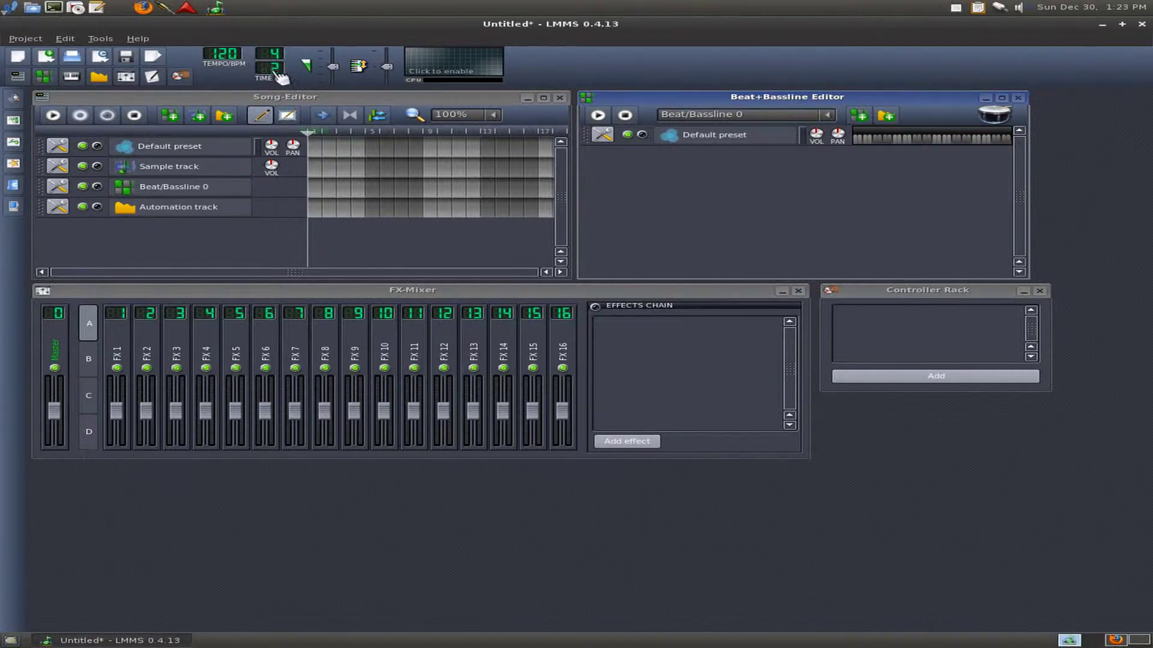
scroll(276, 69, "up", 2)
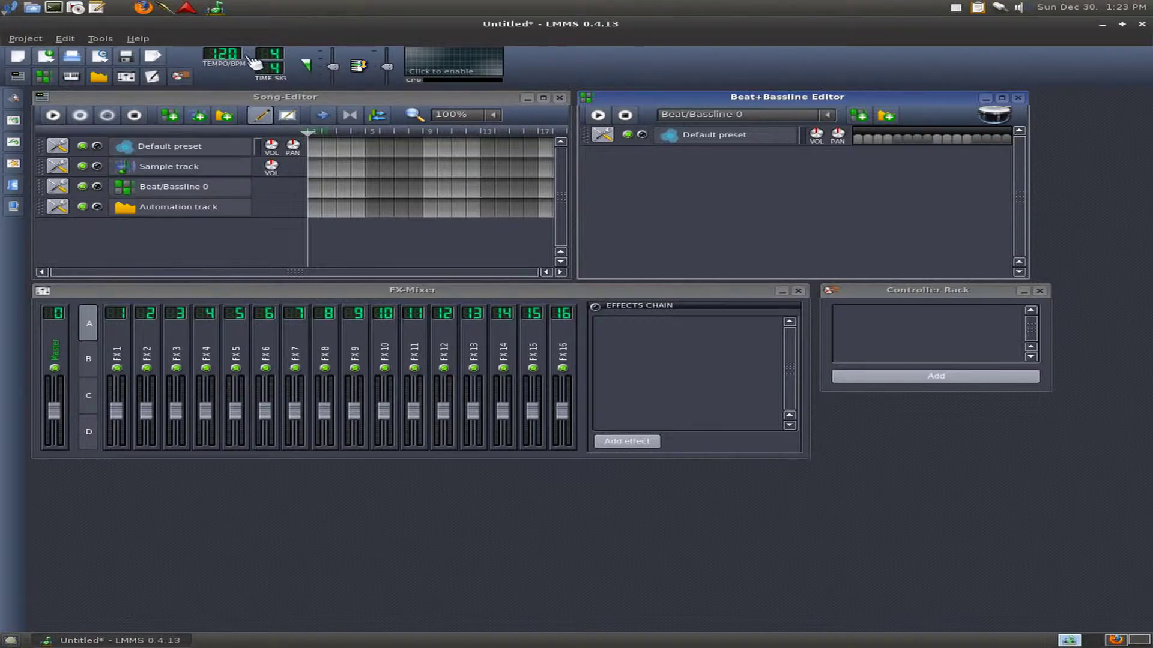
scroll(270, 67, "down", 1)
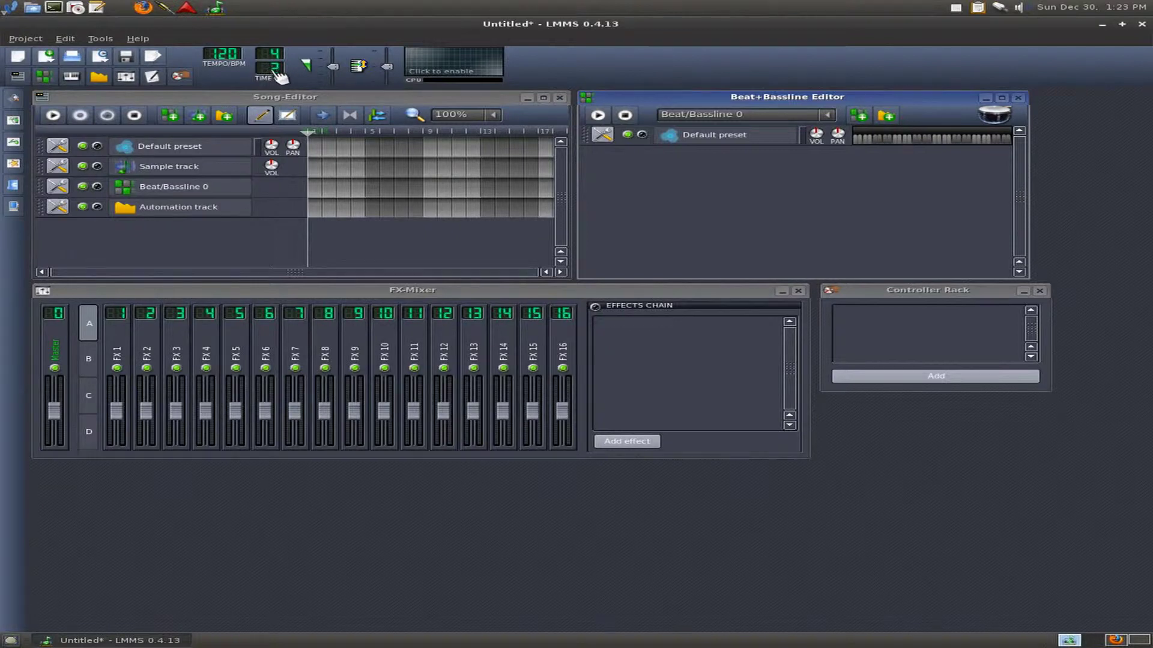
left_click_drag(279, 77, 280, 70)
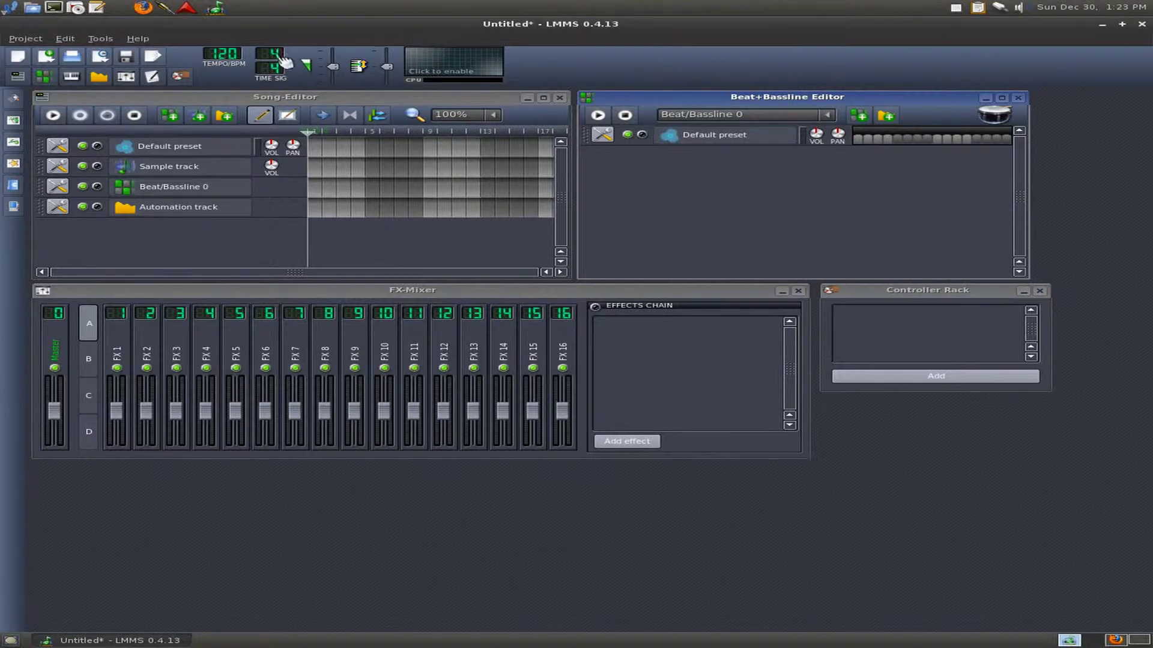
left_click_drag(278, 55, 278, 60)
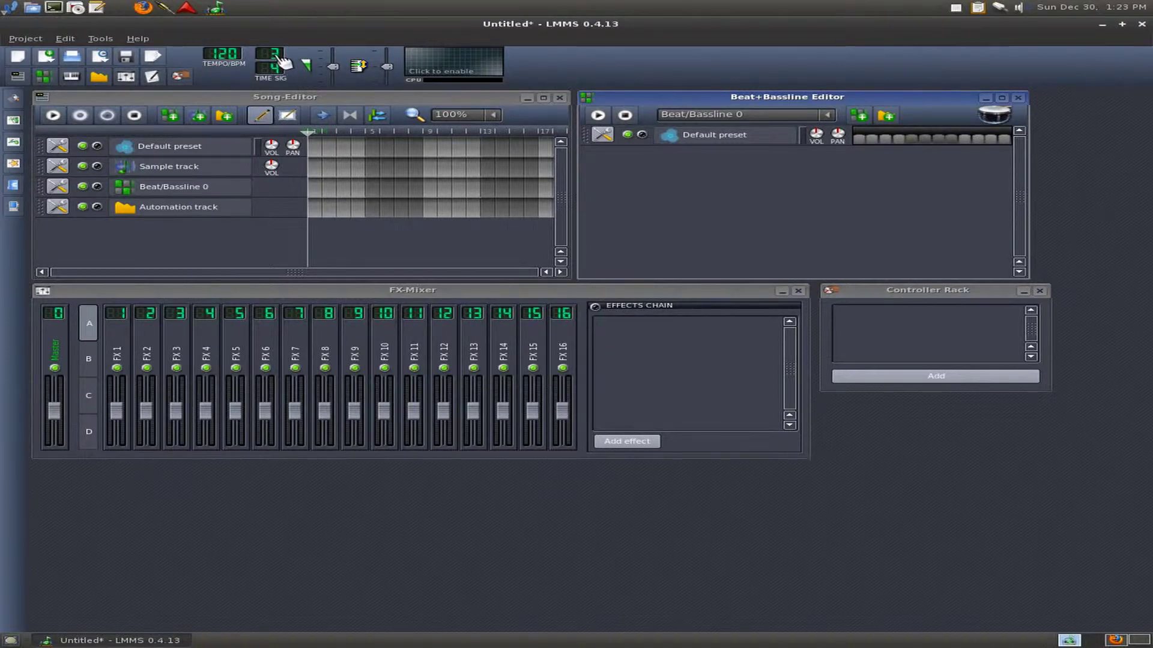
scroll(286, 59, "up", 1)
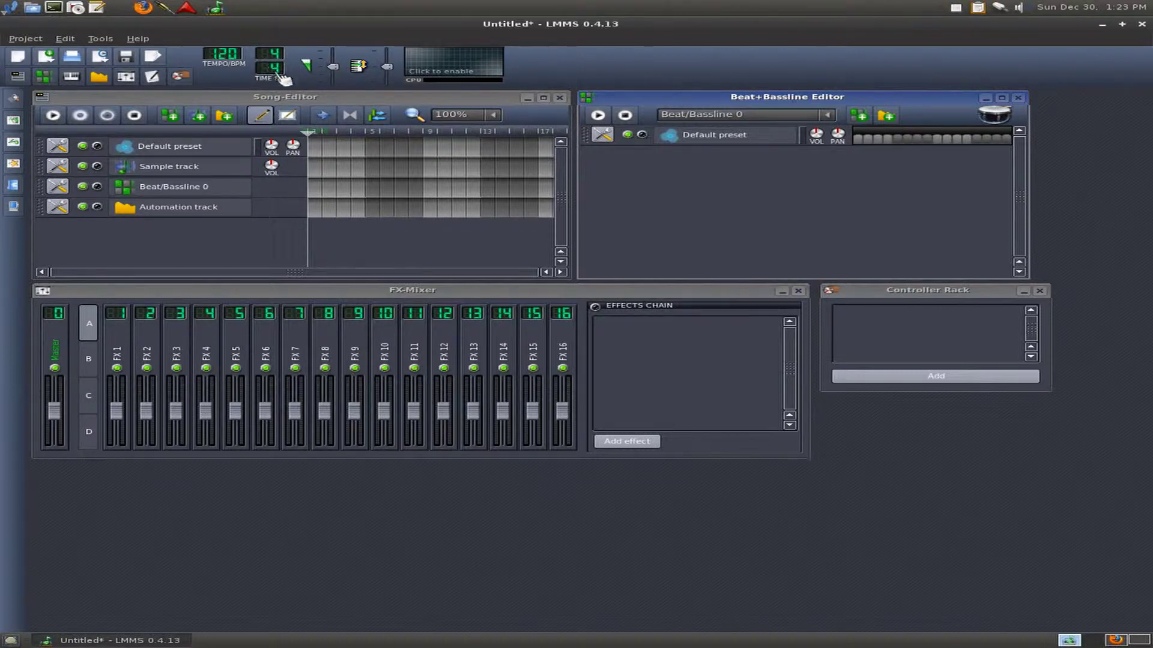
left_click(631, 442)
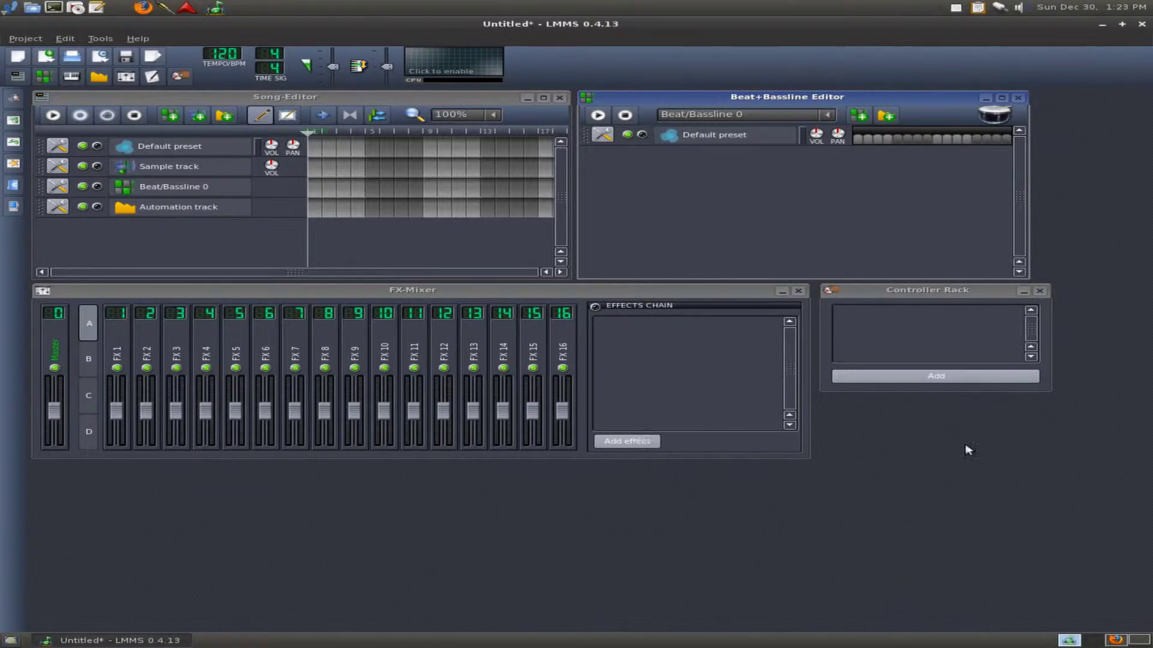
left_click(1117, 641)
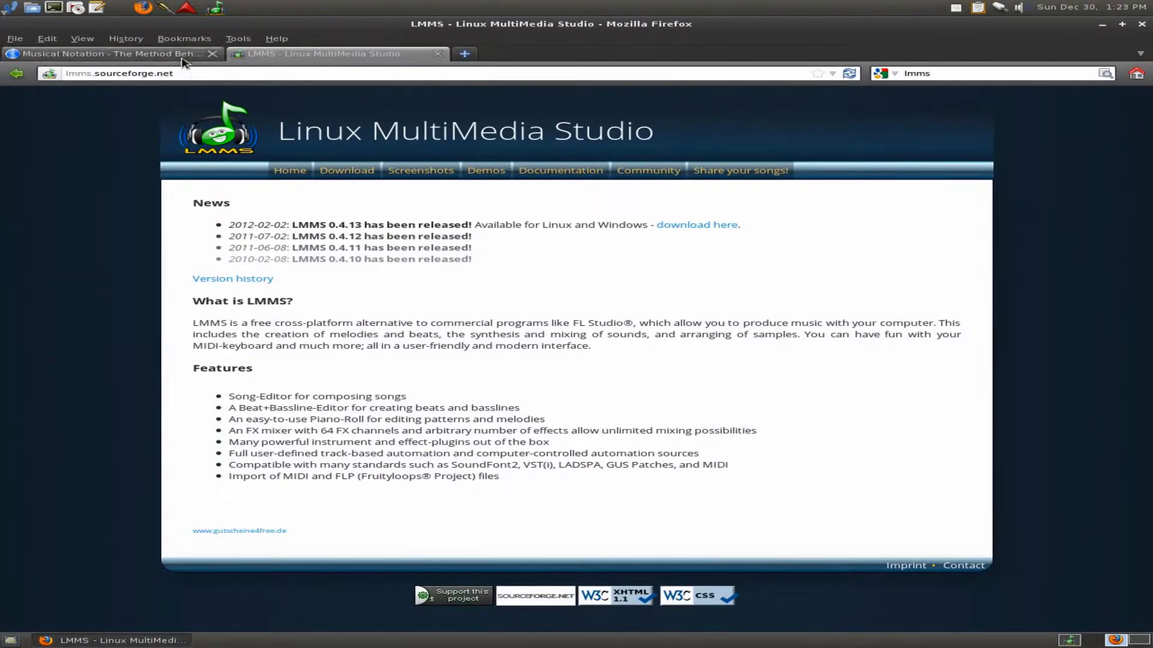
Step: Bring up the Musical Notation page and scroll to its Note Durations section
left_click(137, 54)
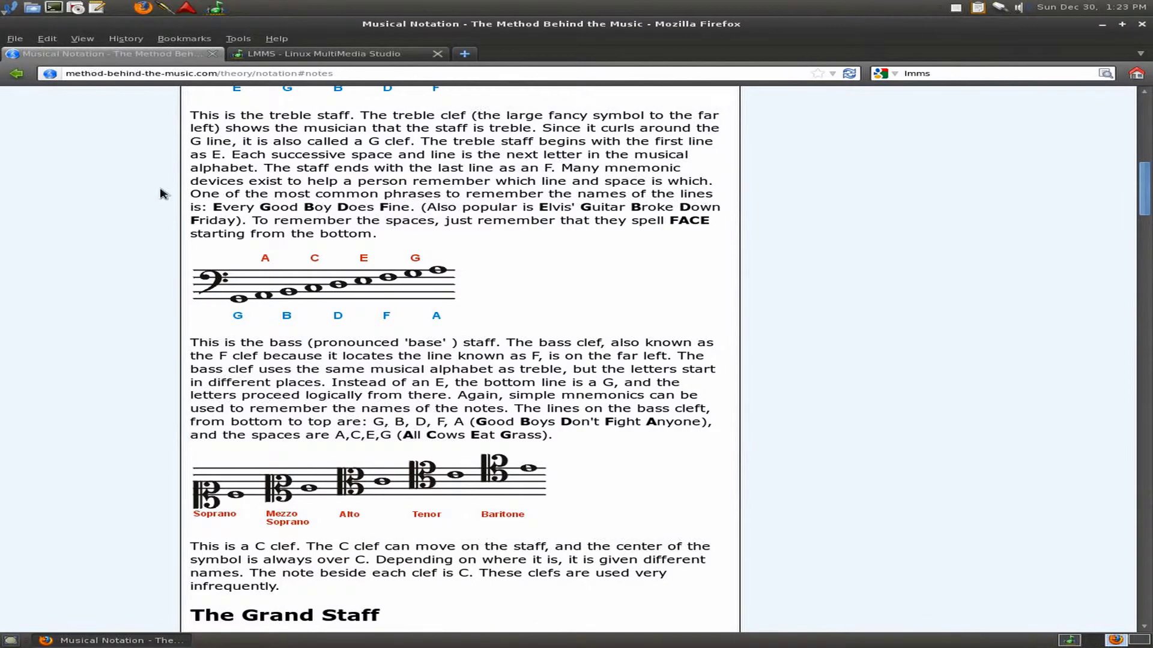
scroll(424, 288, "up", 14)
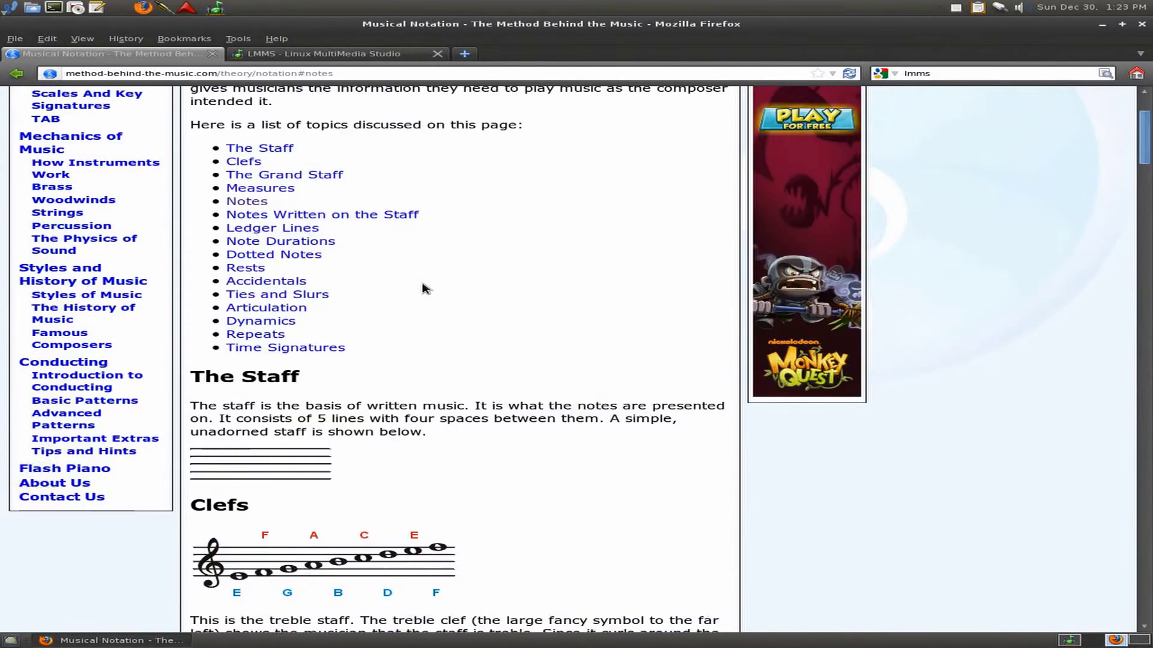
scroll(423, 288, "down", 20)
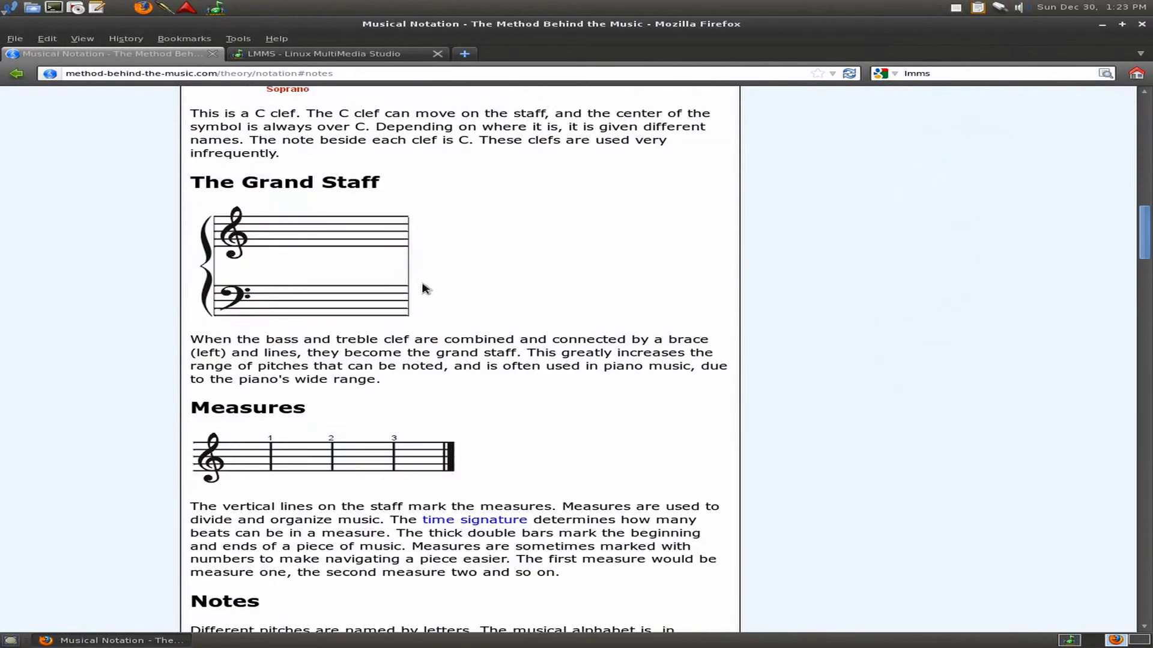
scroll(424, 288, "down", 13)
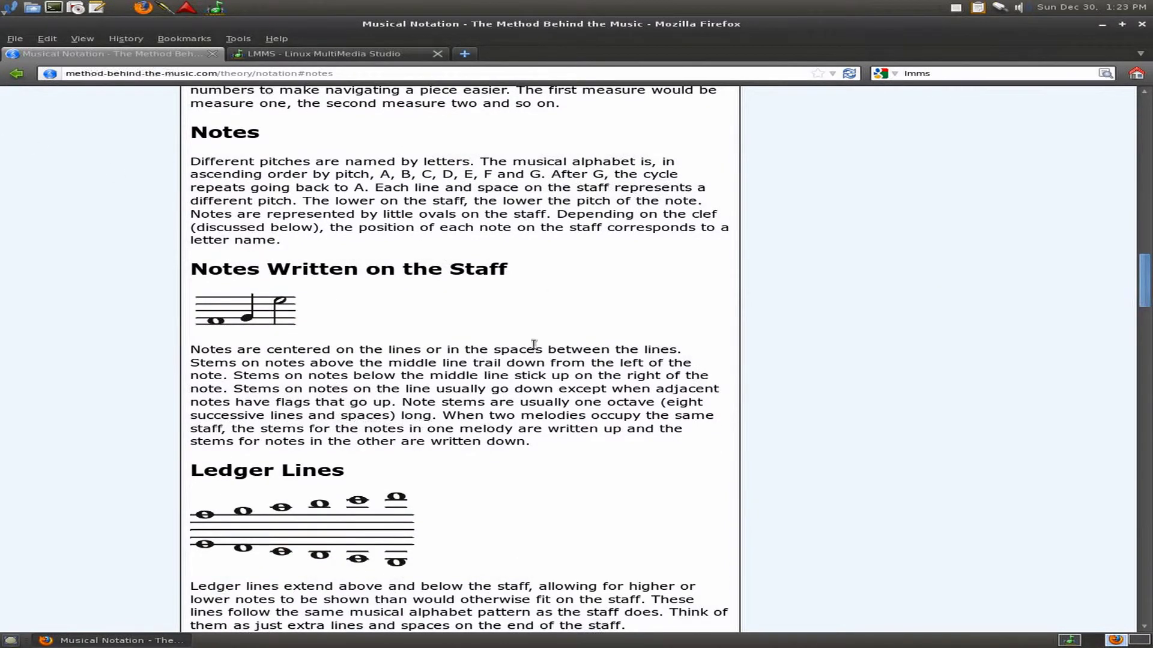
scroll(531, 354, "down", 10)
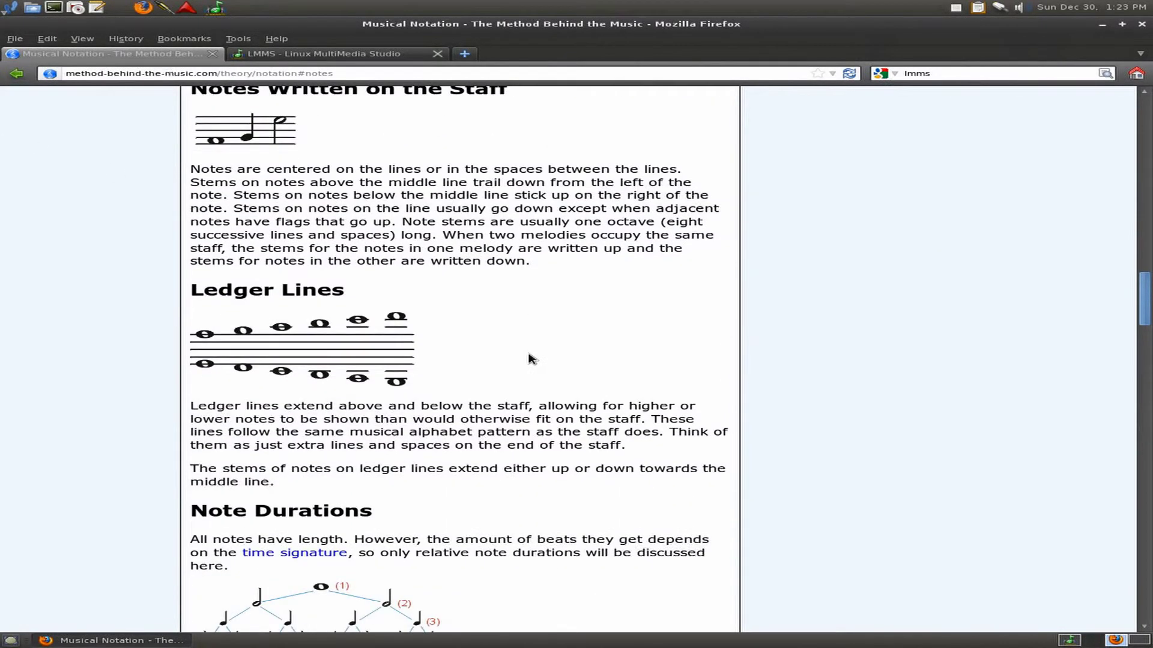
scroll(526, 356, "down", 2)
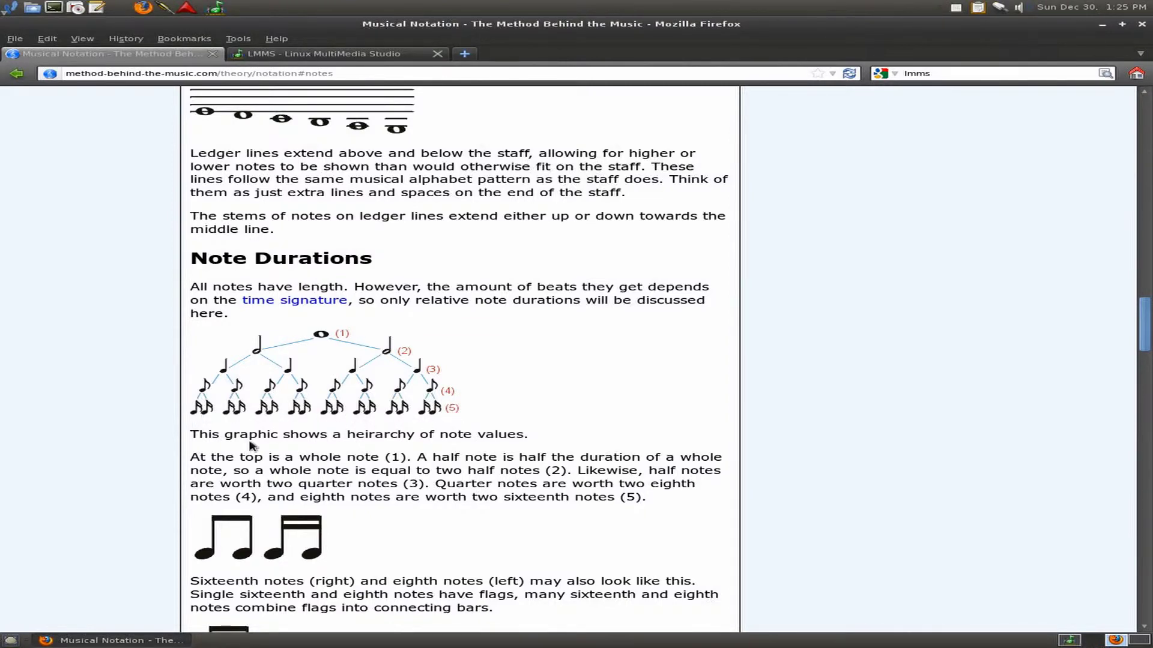
scroll(262, 393, "down", 4)
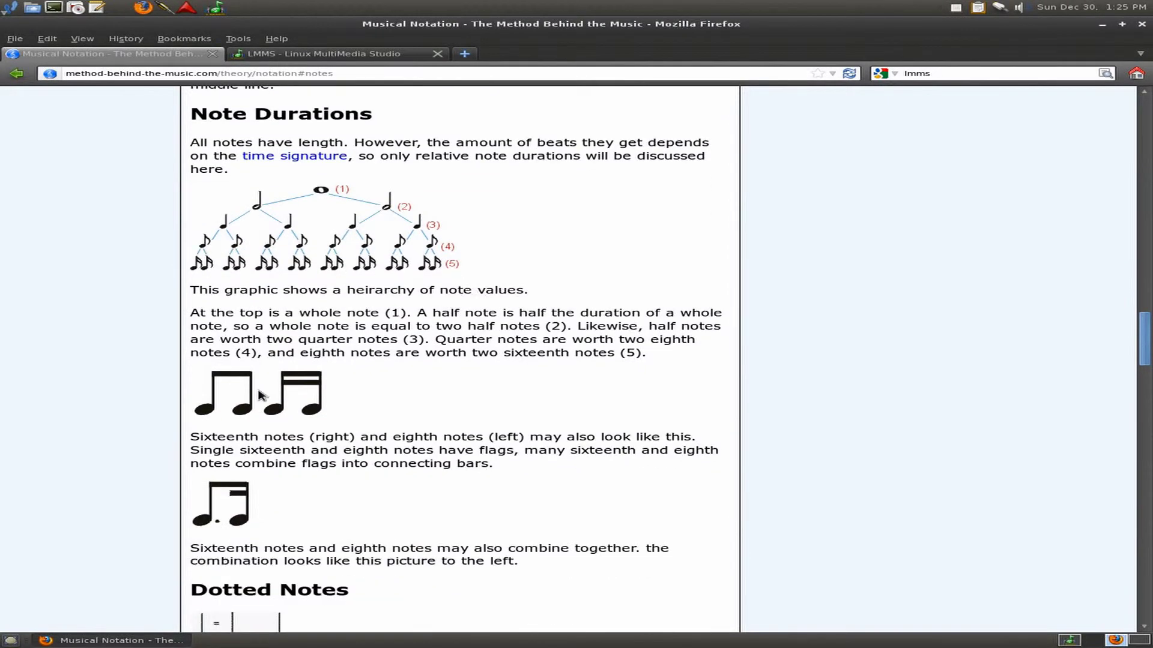
Step: Scroll the notation page down to the sixteenth-note examples and Dotted Notes section
scroll(263, 396, "down", 3)
scroll(262, 396, "up", 3)
scroll(328, 406, "down", 5)
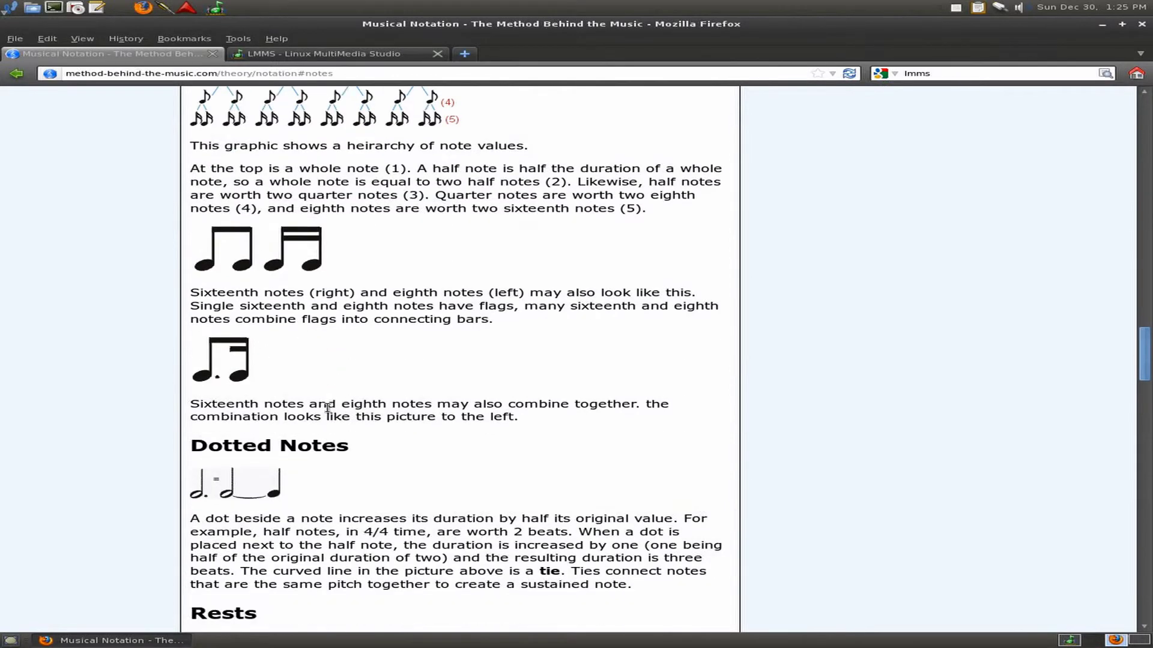
Step: Read through the note durations, Dotted Notes and Rests, then return to LMMS
scroll(327, 409, "up", 7)
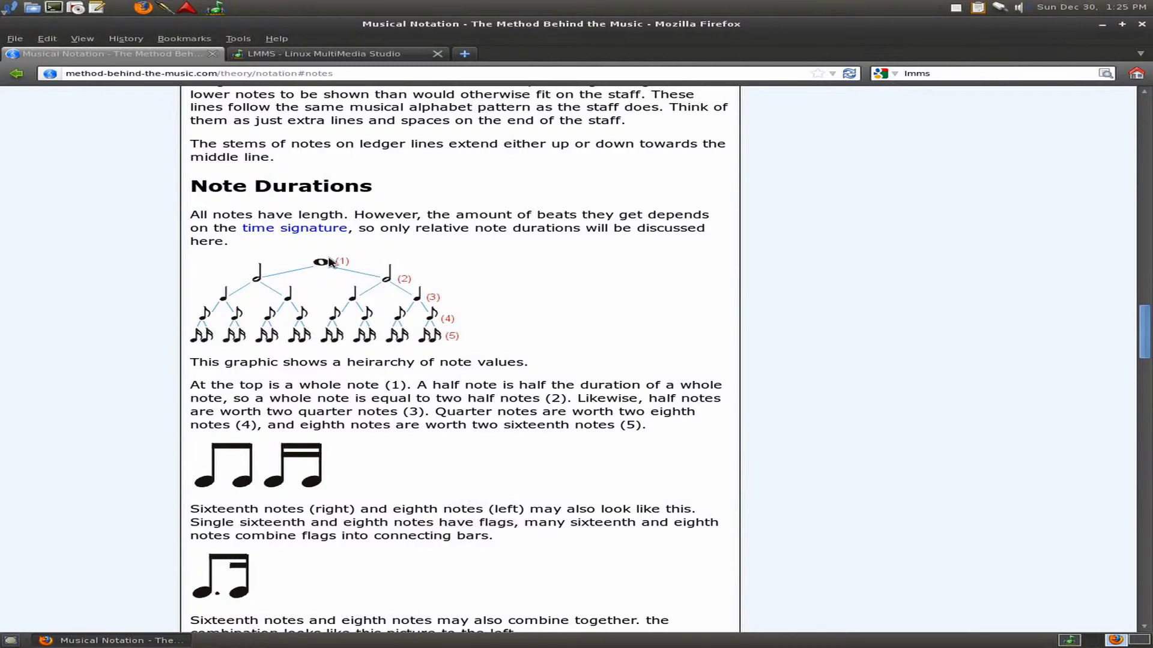
scroll(480, 267, "down", 6)
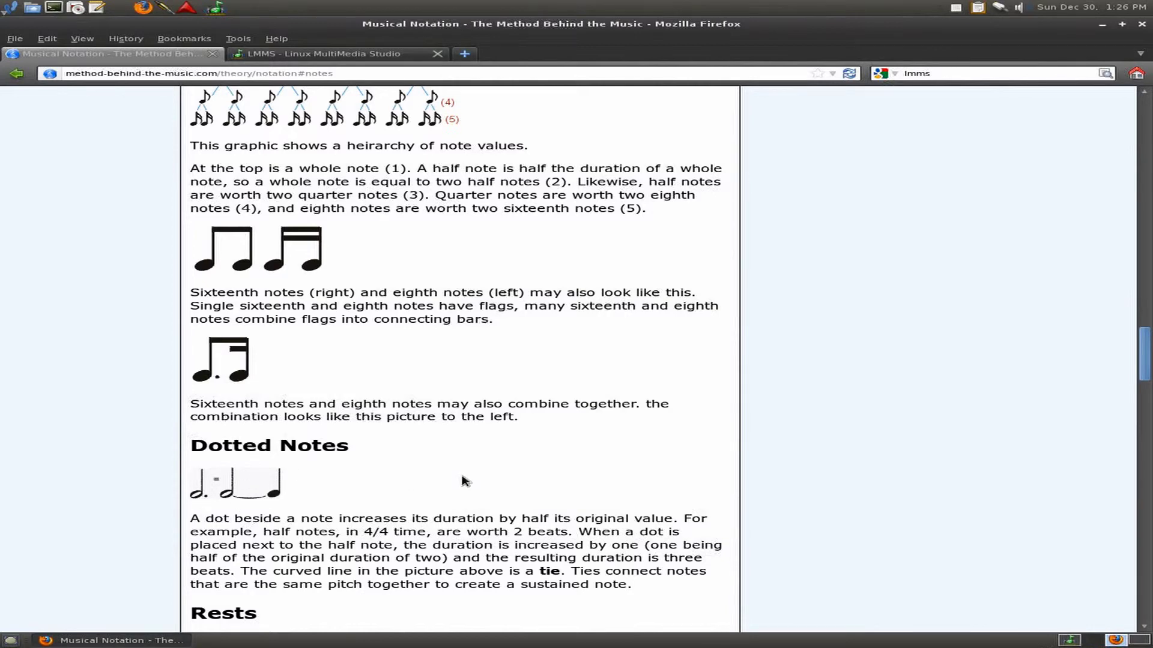
scroll(462, 483, "down", 6)
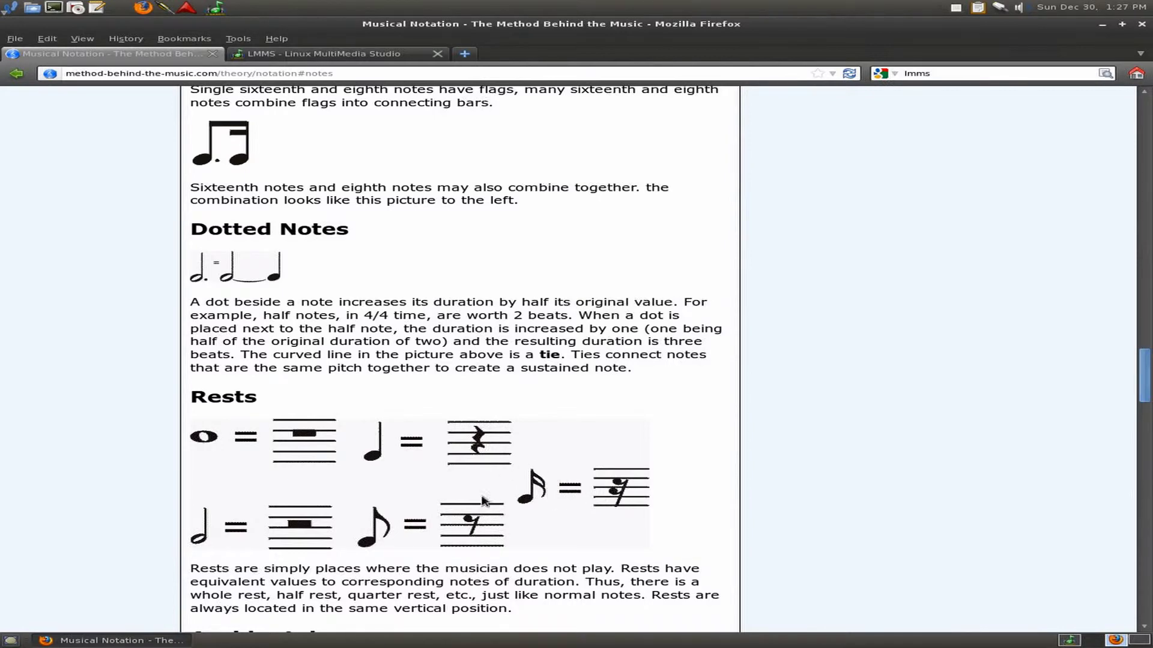
scroll(484, 500, "down", 6)
scroll(529, 495, "up", 6)
scroll(546, 493, "up", 12)
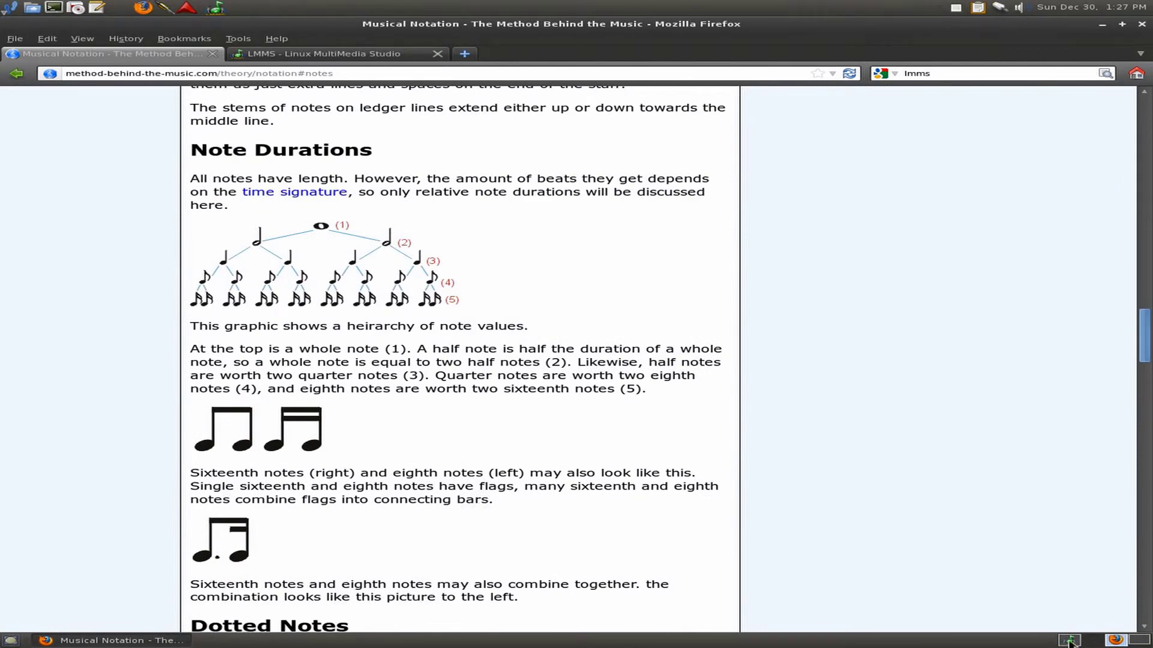
scroll(747, 472, "up", 1)
scroll(747, 472, "down", 6)
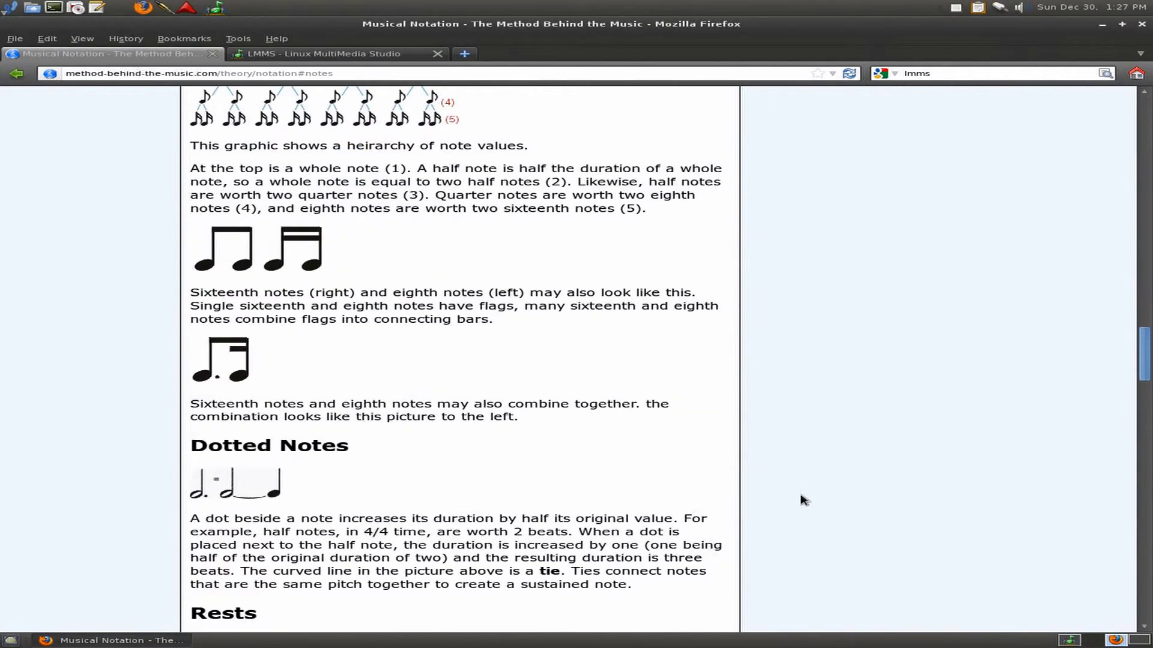
left_click(1066, 641)
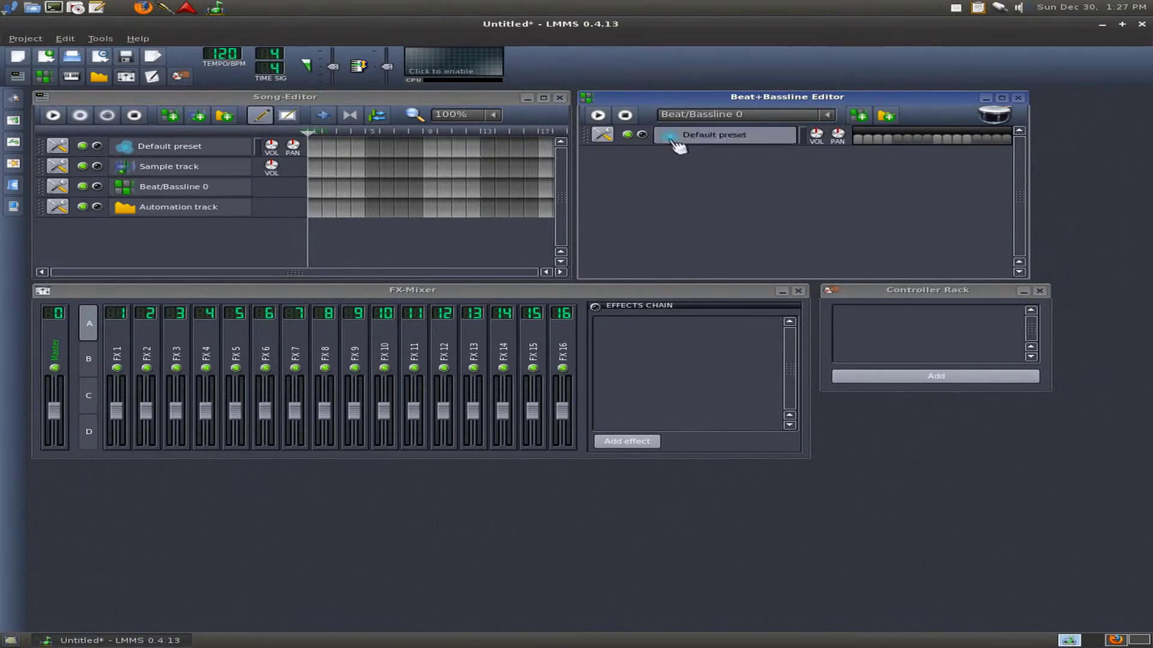
Step: Remove the Default preset track from the Beat+Bassline Editor
left_click(603, 135)
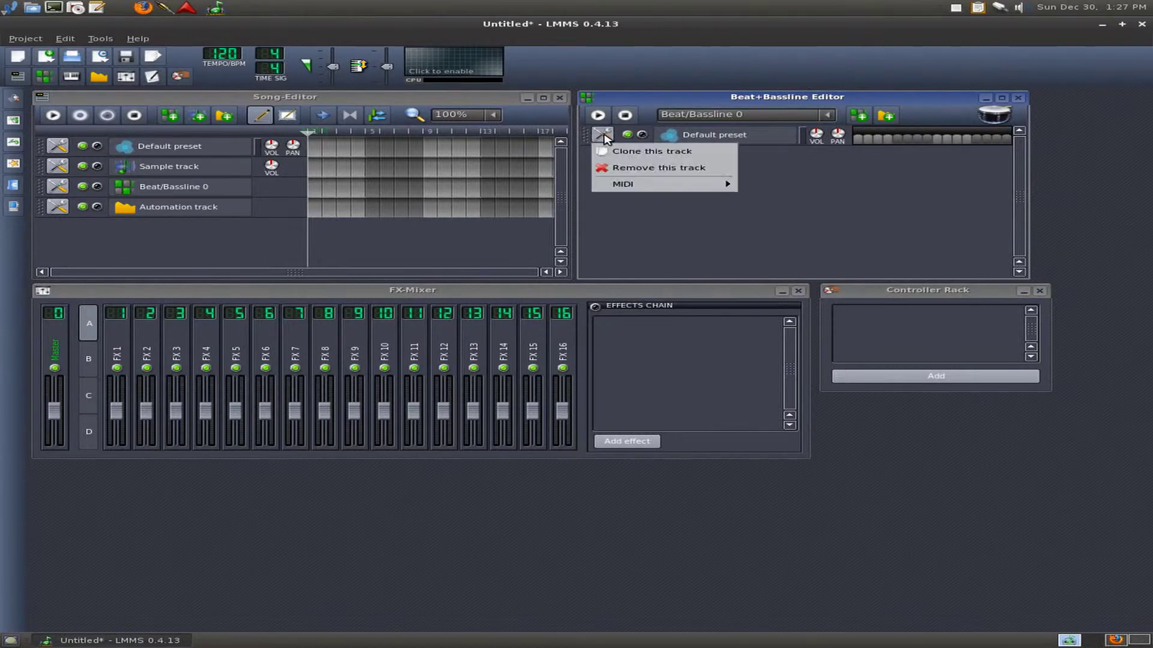
left_click(619, 168)
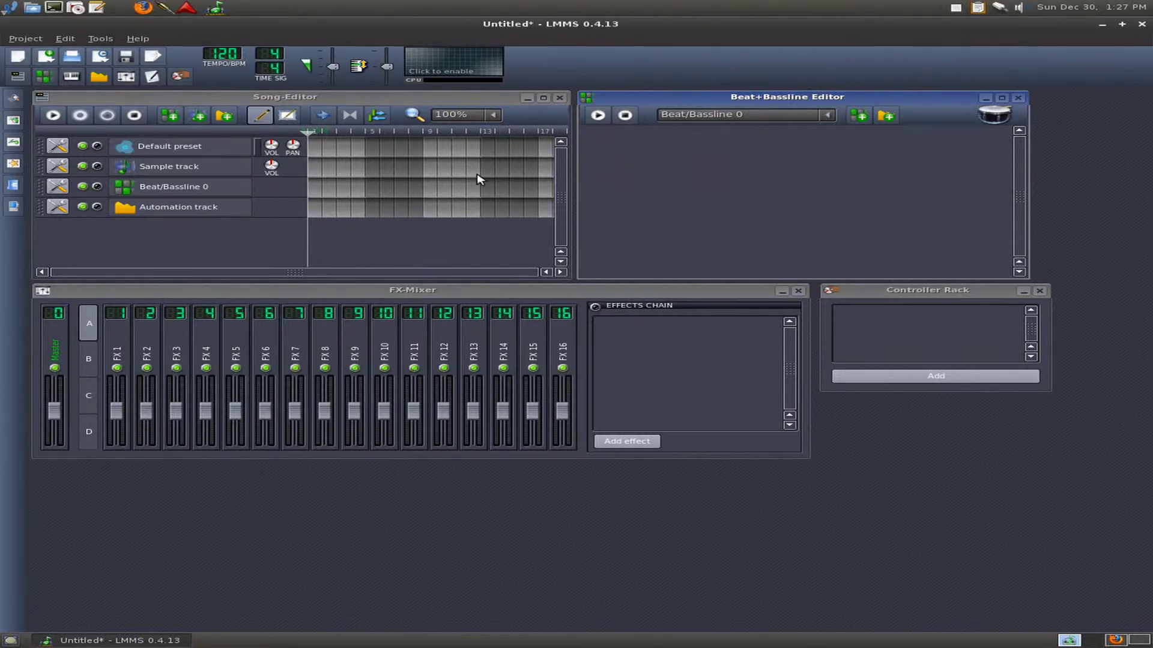
Step: Add snare01.ogg from the My samples drums folder as a Beat+Bassline track
left_click(14, 142)
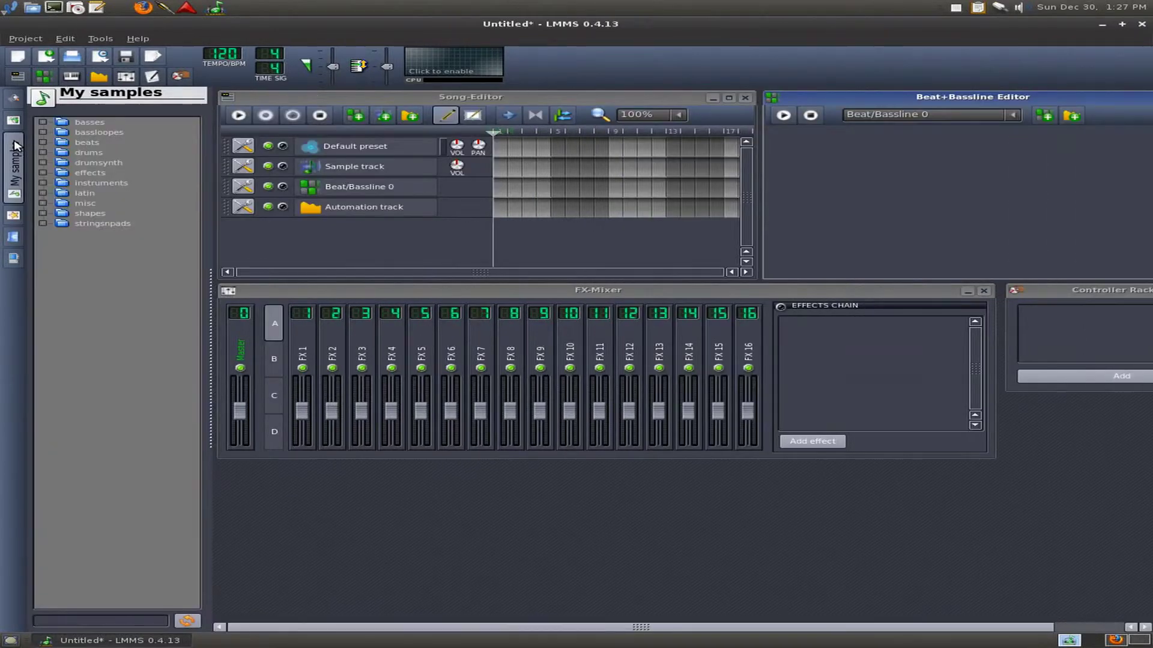
left_click(54, 158)
scroll(117, 463, "down", 3)
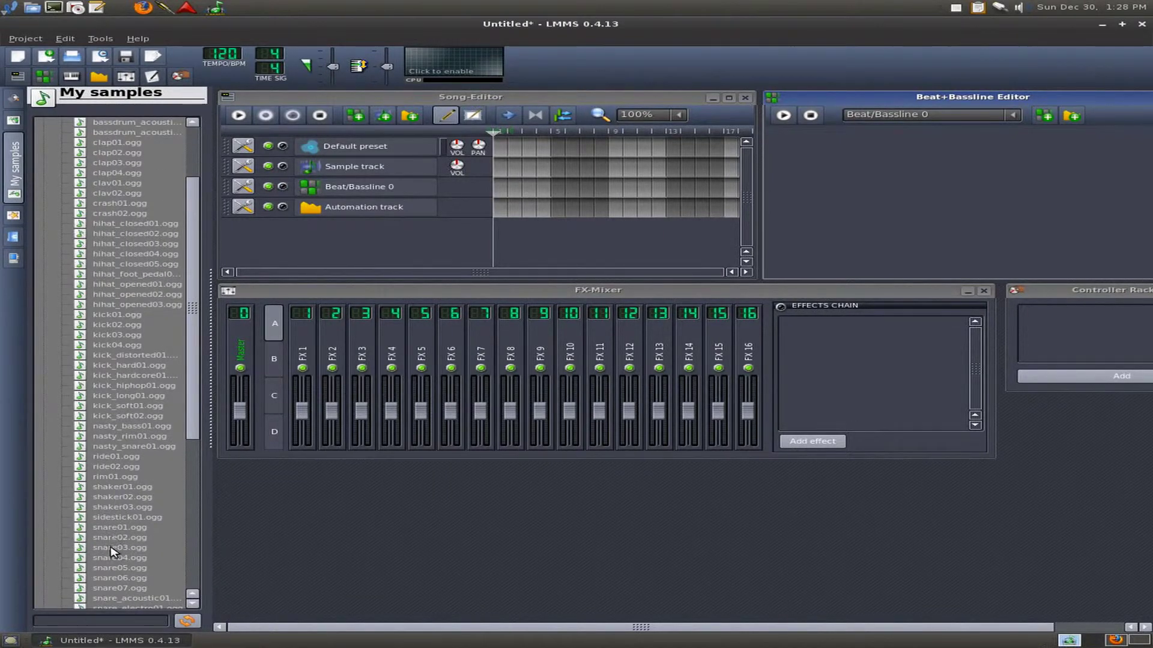
left_click_drag(114, 530, 815, 200)
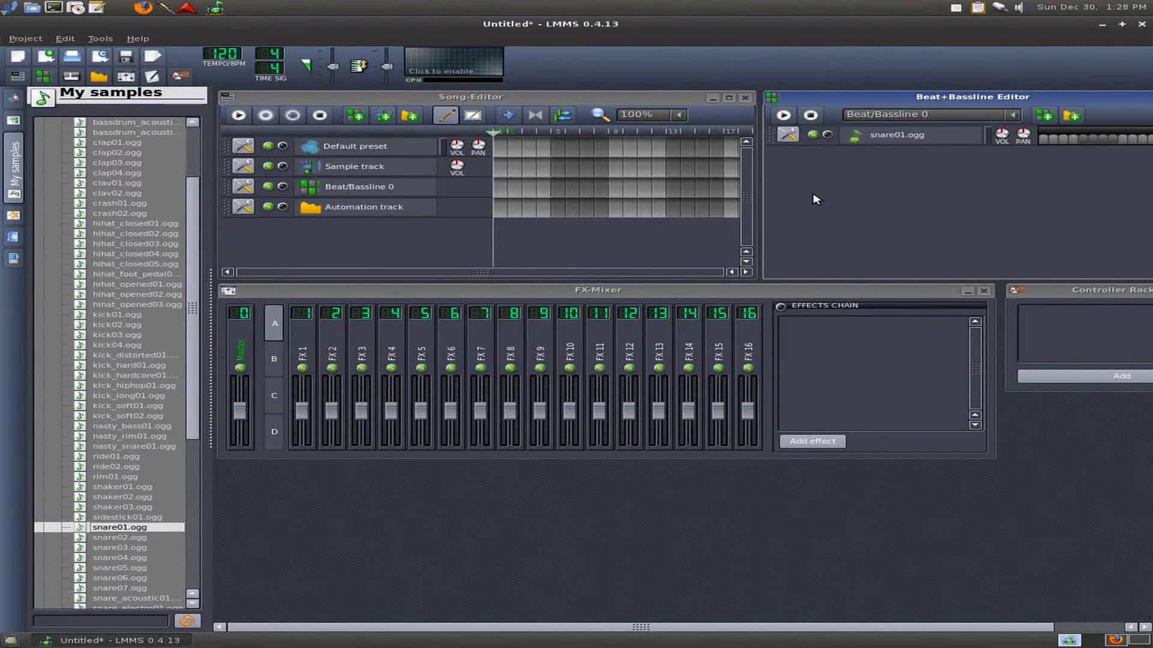
Step: Close the sample browser, set snare01.ogg volume to 98%, and audition the pattern
left_click(13, 165)
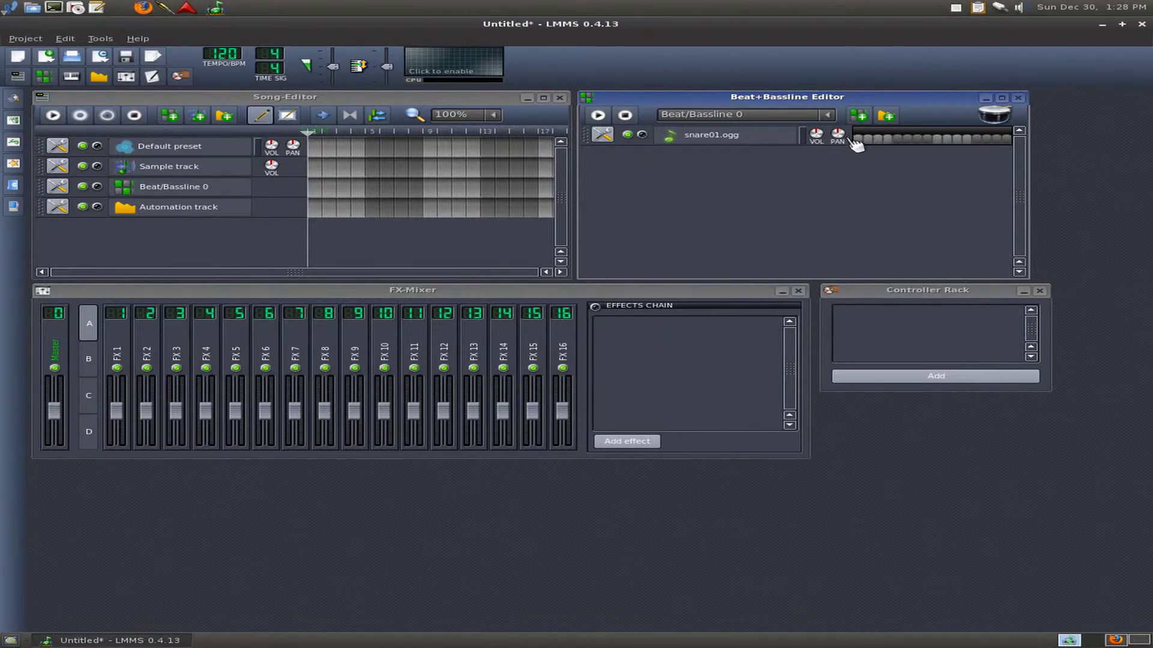
left_click(818, 135)
left_click_drag(818, 134, 823, 136)
left_click(597, 115)
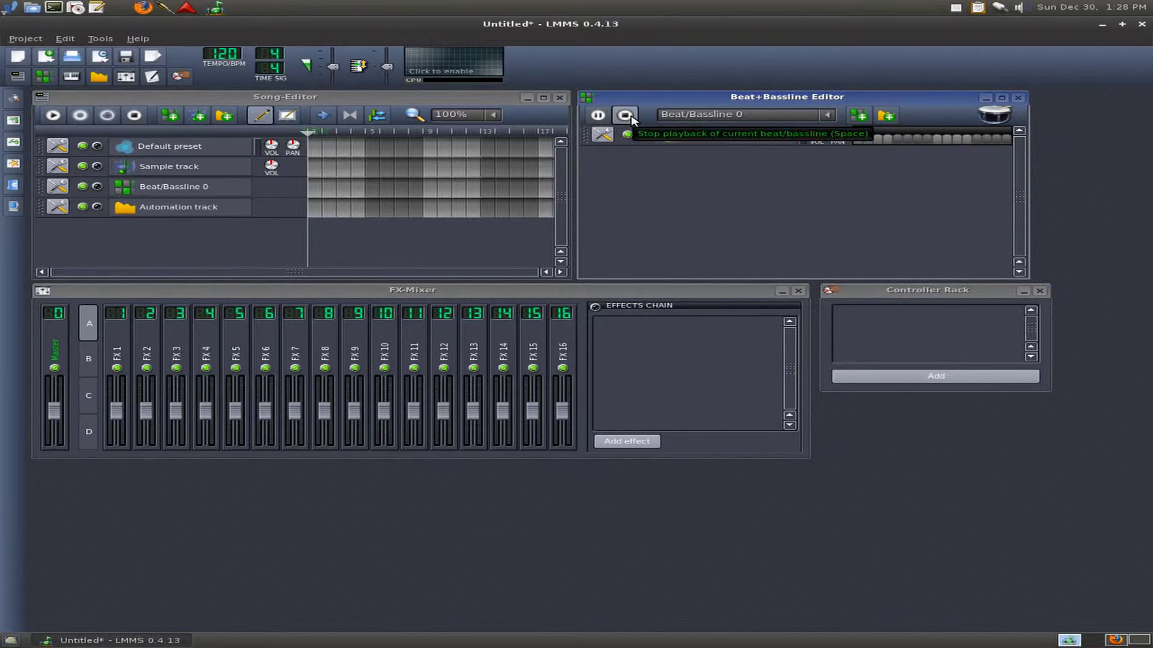
left_click(630, 117)
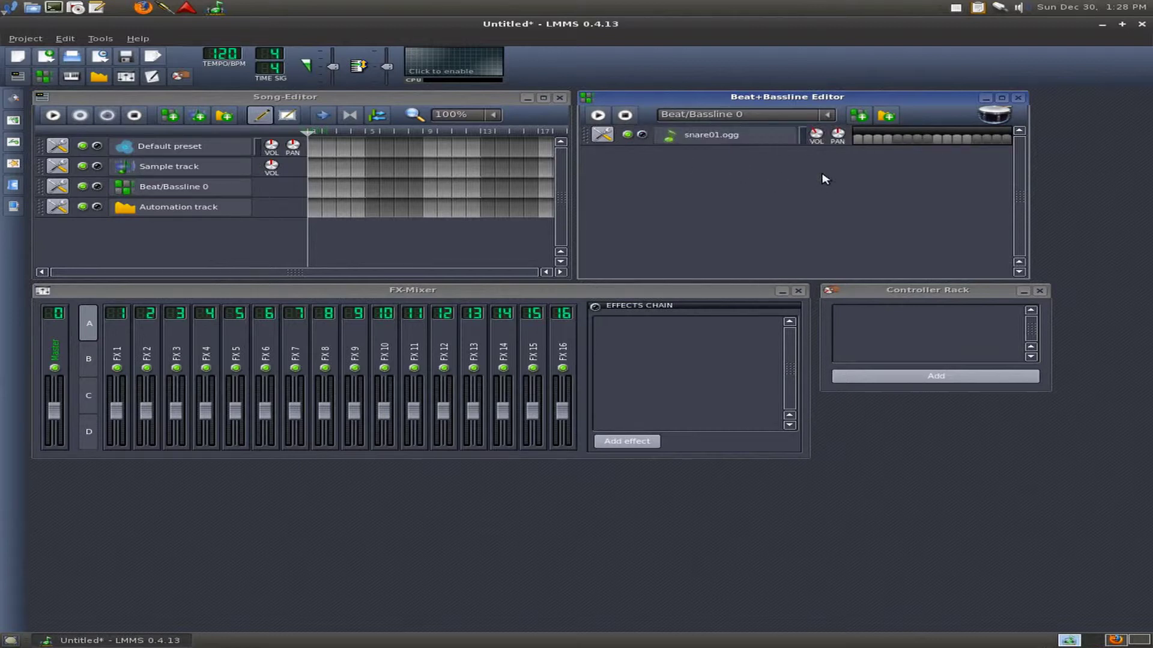
Step: Turn on snare steps 1 and 9, auditioning the pattern after each
left_click(858, 139)
left_click(603, 117)
left_click(625, 115)
left_click(938, 140)
left_click(598, 115)
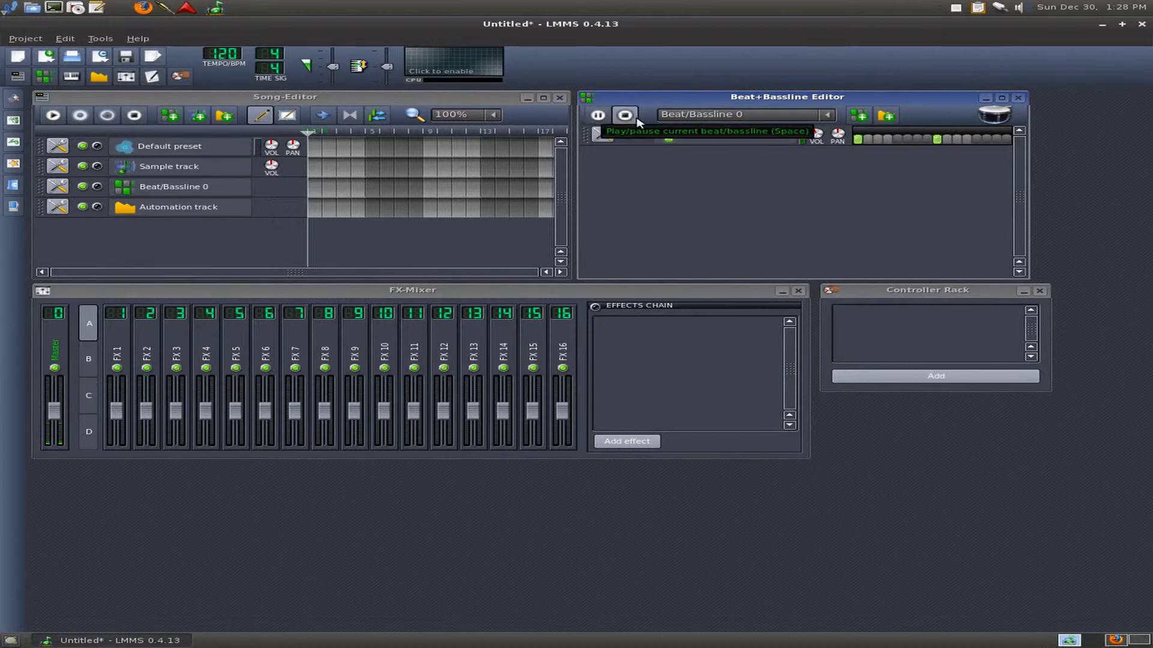
Step: Add snare steps 5 and 13 and audition the pattern
left_click(626, 116)
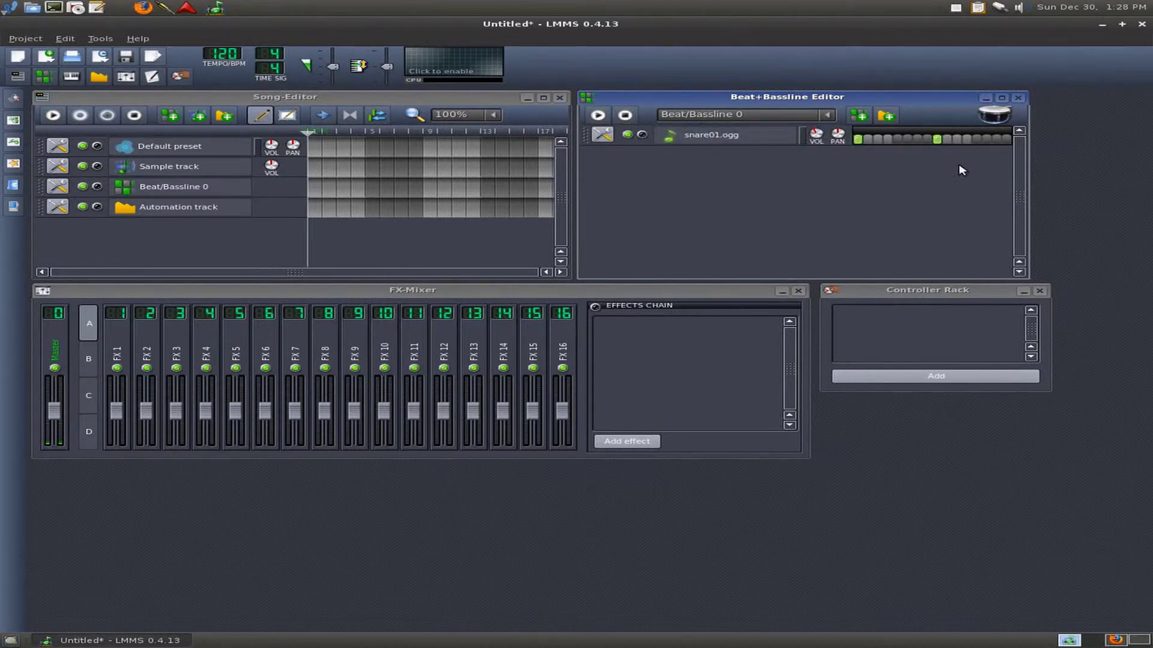
left_click(897, 139)
left_click(976, 139)
left_click(598, 115)
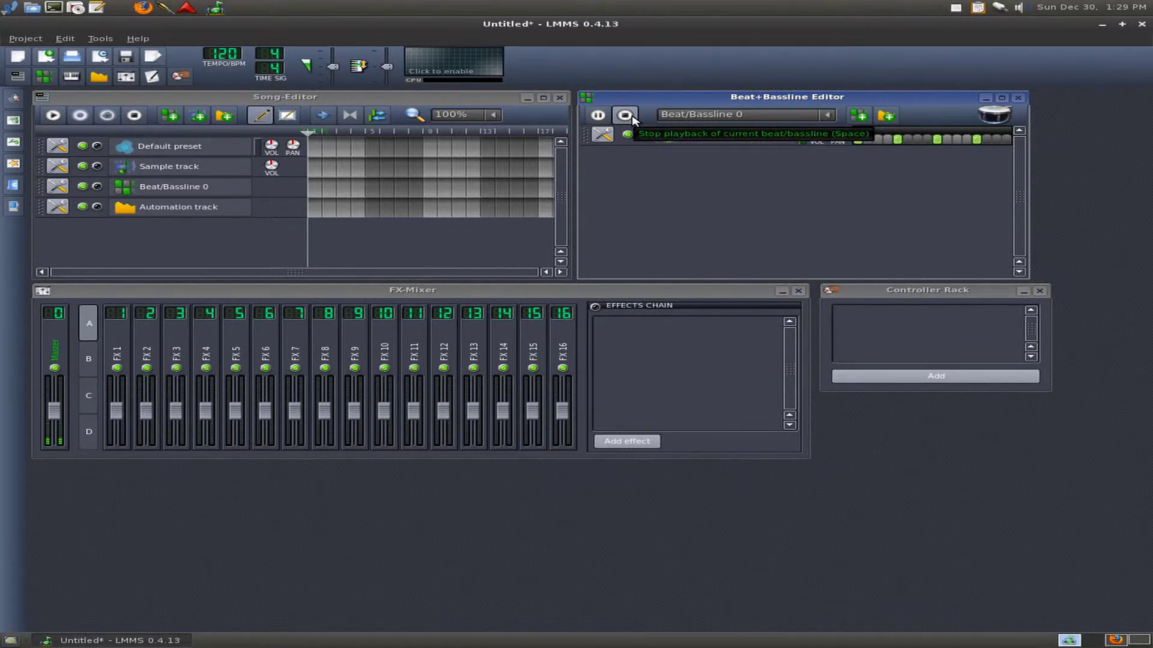
left_click(625, 115)
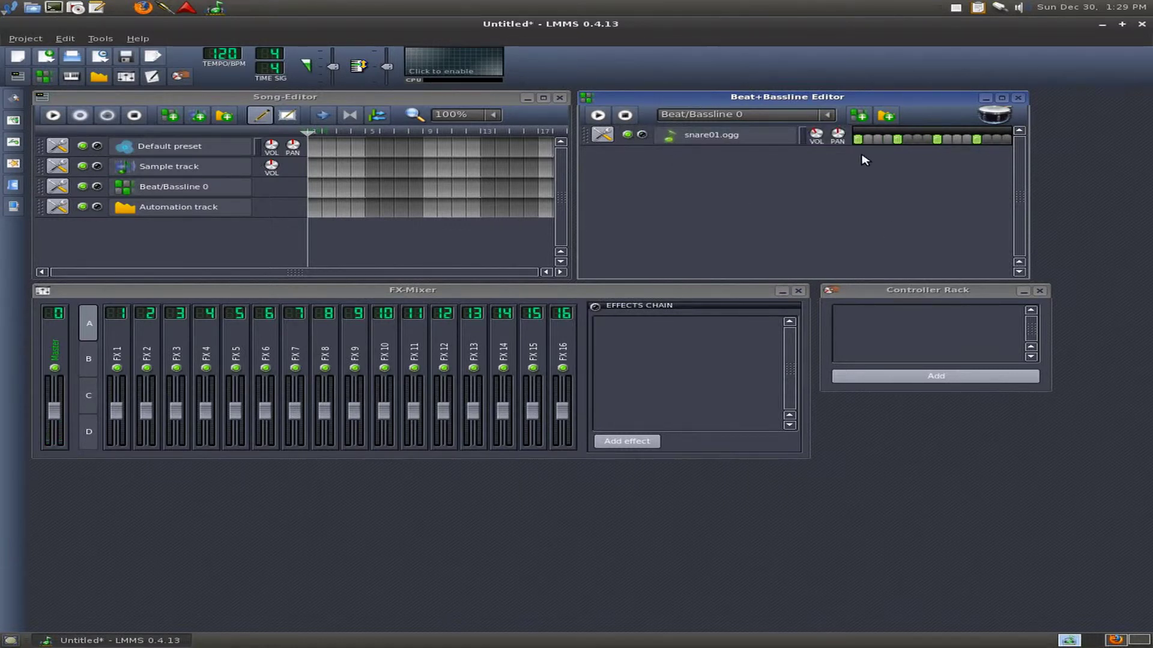
Step: Add snare steps 3, 7, 11 and 15 and audition the pattern
left_click(877, 139)
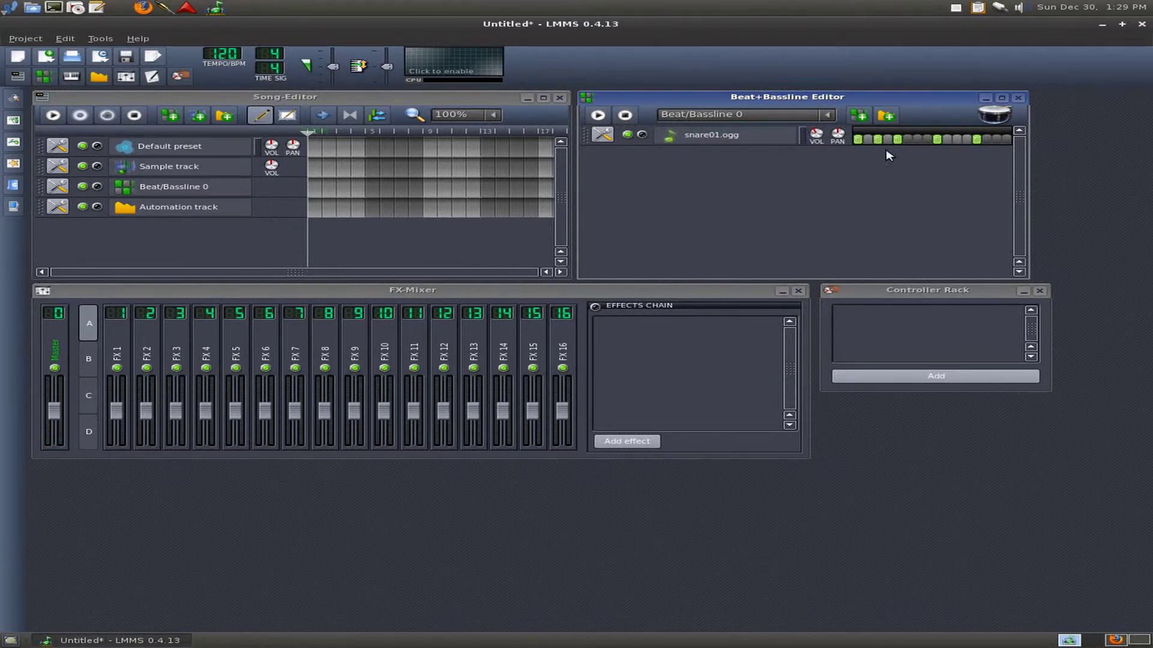
left_click(917, 139)
left_click(956, 139)
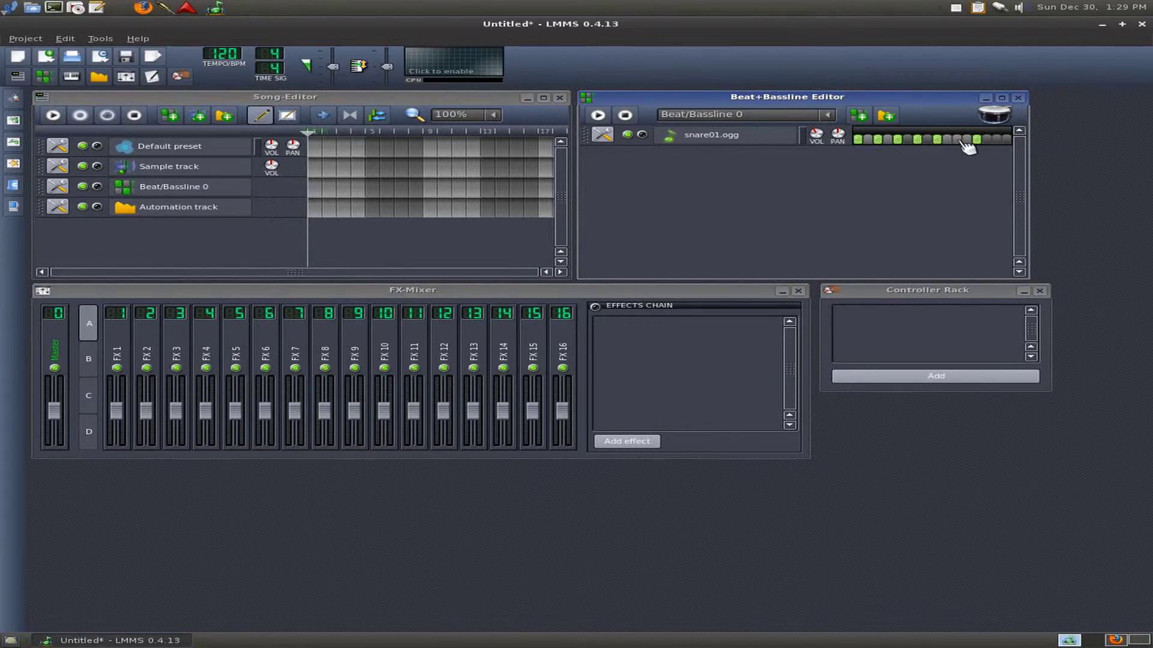
left_click(996, 140)
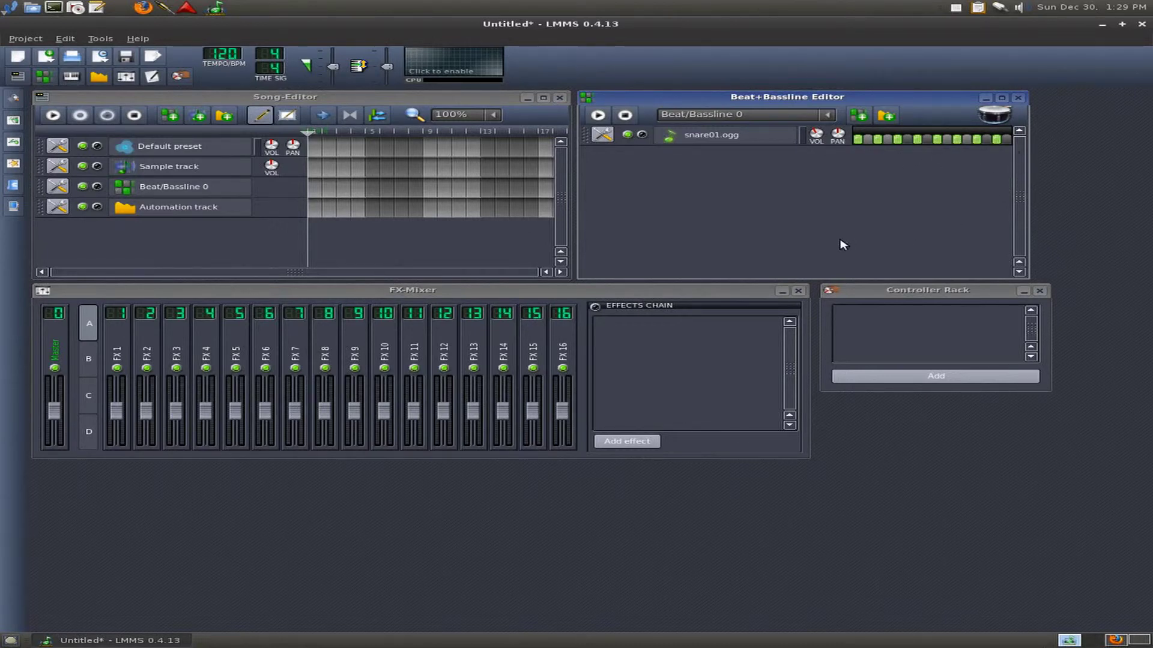
left_click(598, 115)
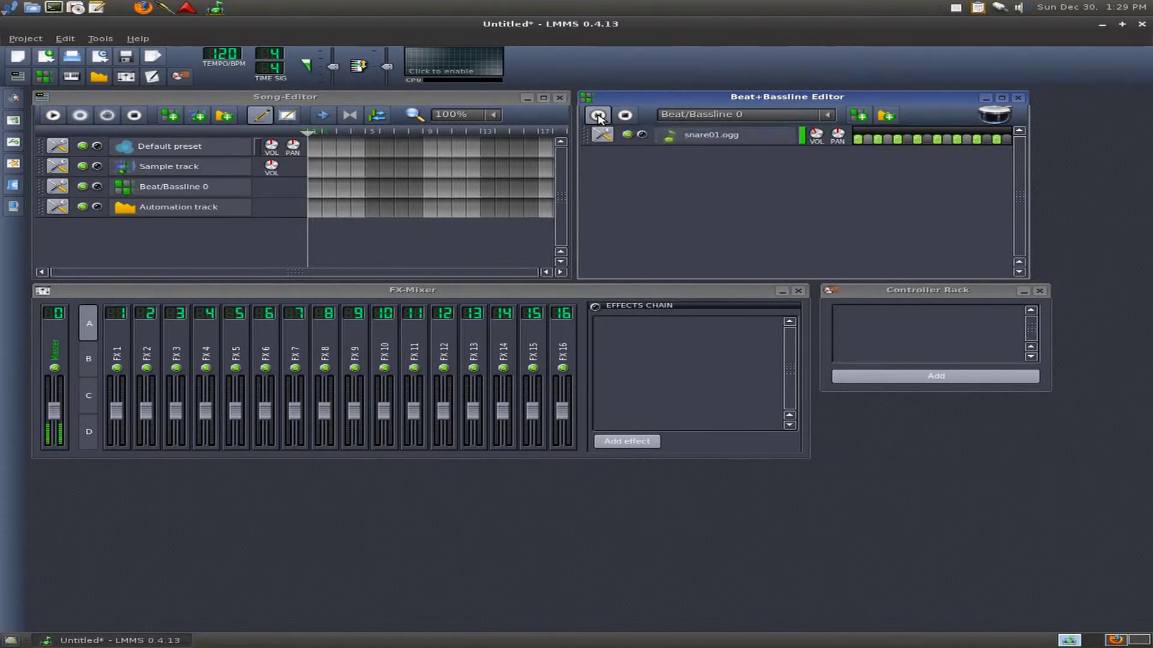
left_click(631, 118)
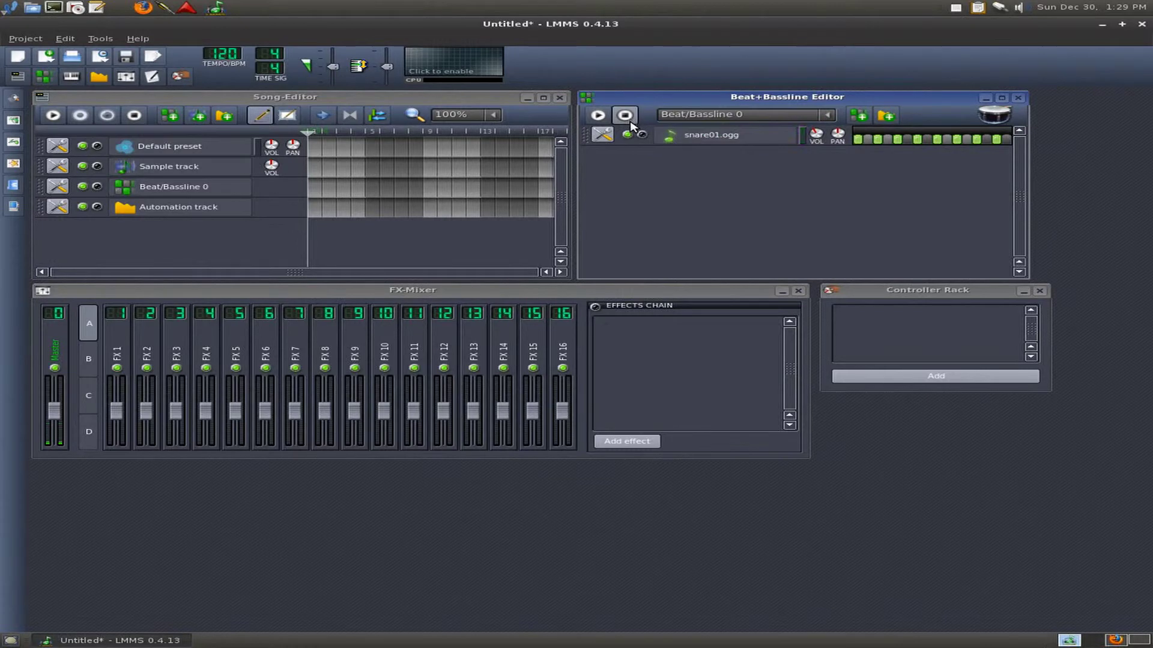
Step: Turn on snare01 steps 2, 4, 8, 10, 12, 14 and 16
left_click(868, 140)
left_click(887, 140)
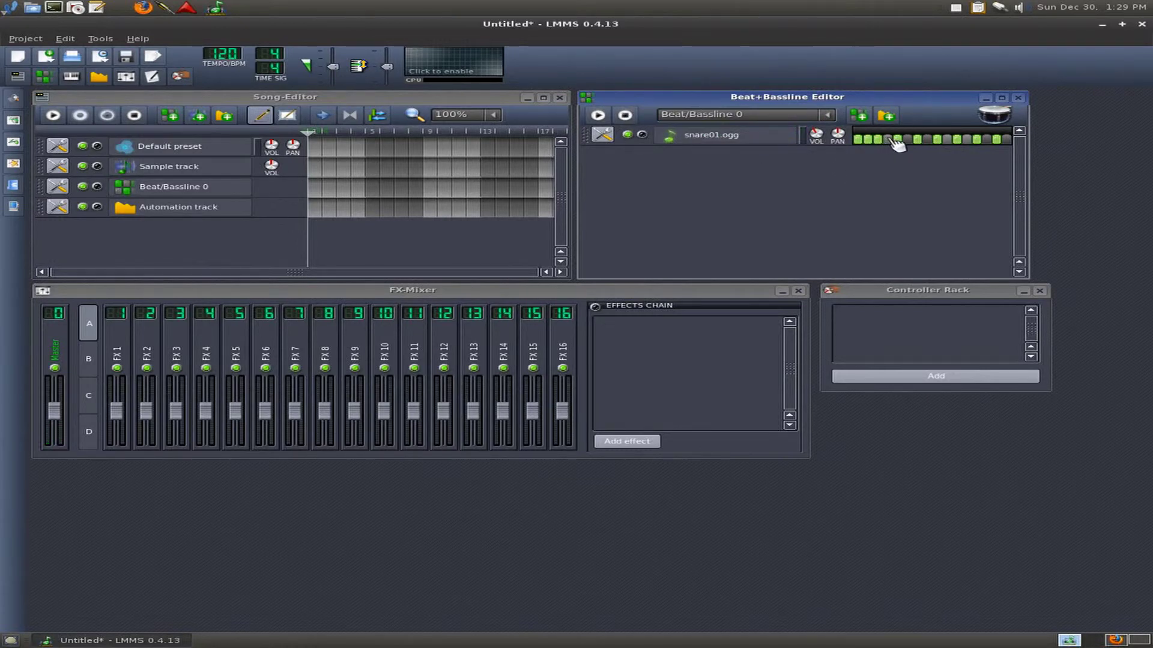
left_click(927, 140)
left_click(947, 140)
left_click(966, 140)
left_click(987, 139)
left_click(1007, 140)
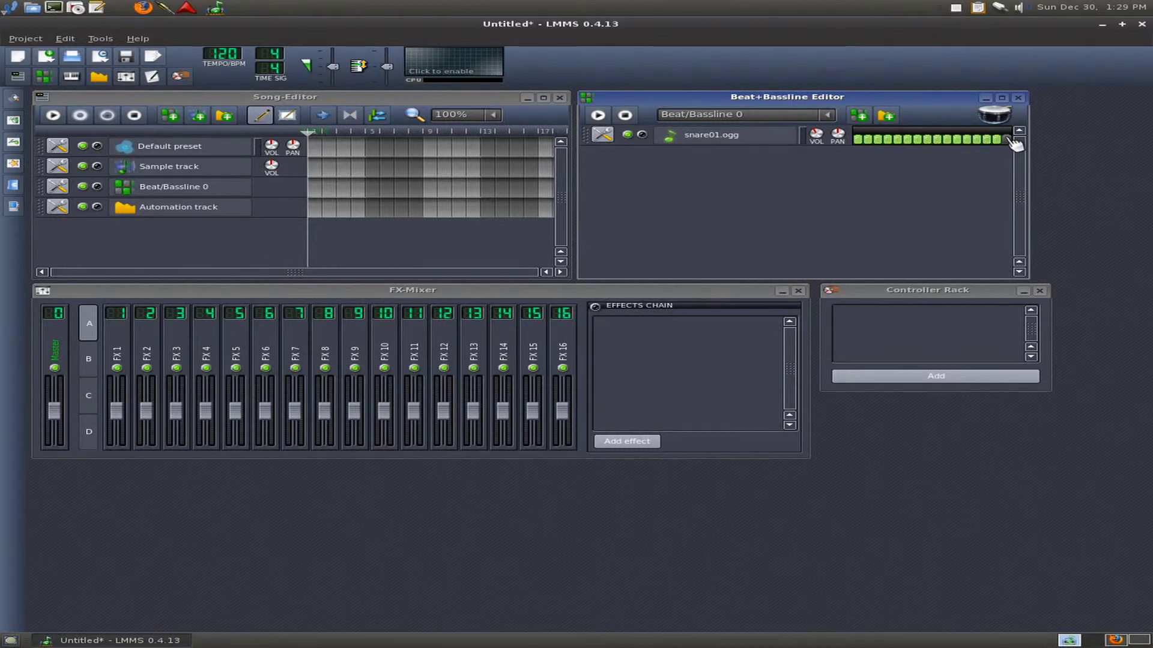
Step: Play and stop the snare pattern, then clear all its notes and reopen the samples browser
left_click(598, 115)
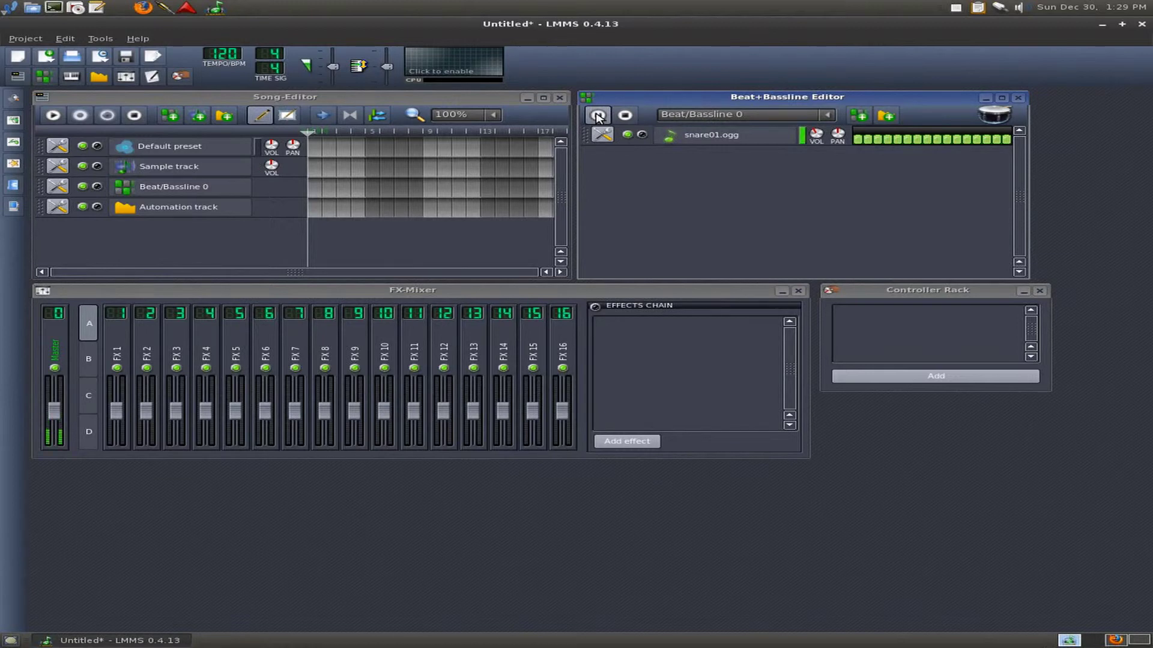
left_click(624, 115)
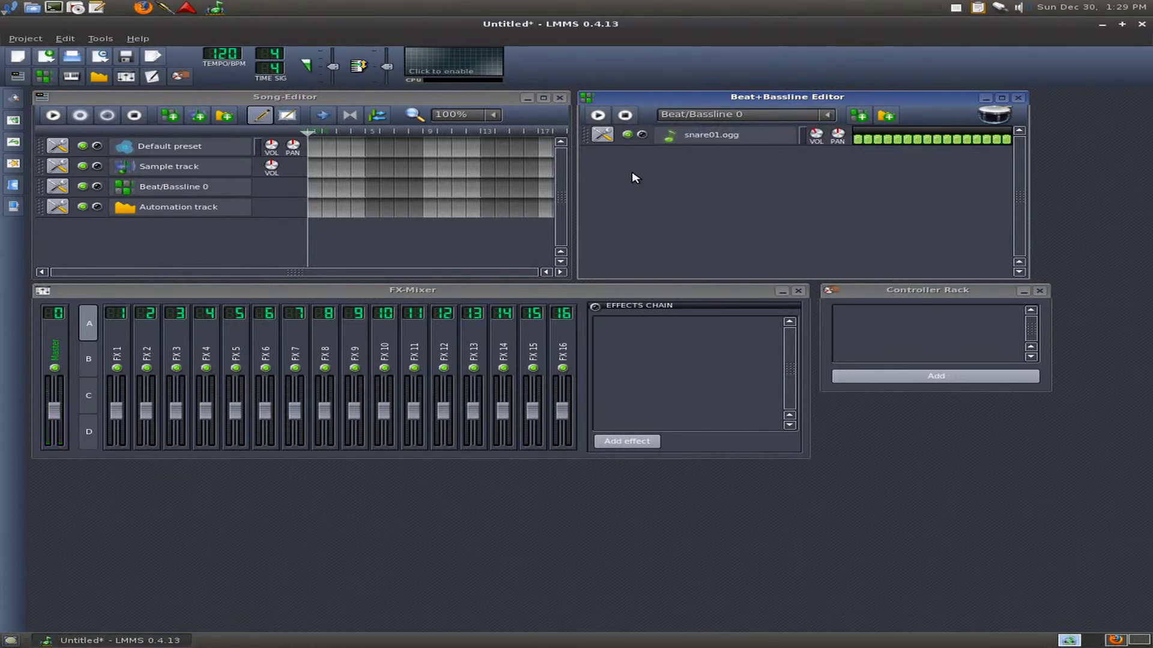
right_click(859, 140)
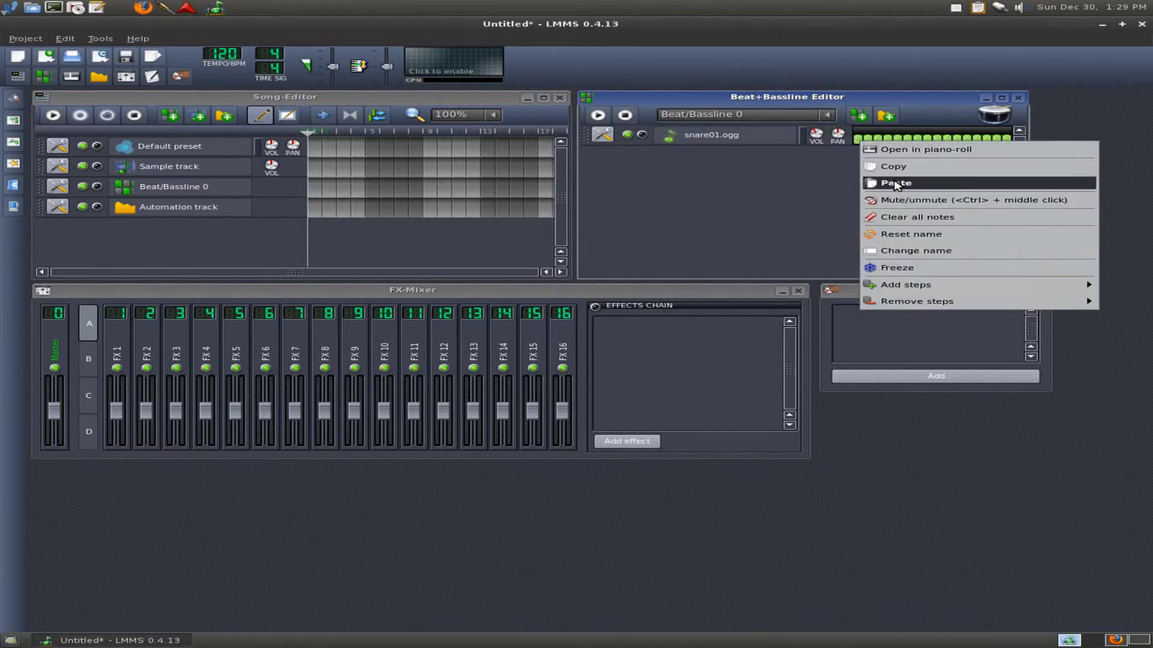
left_click(895, 219)
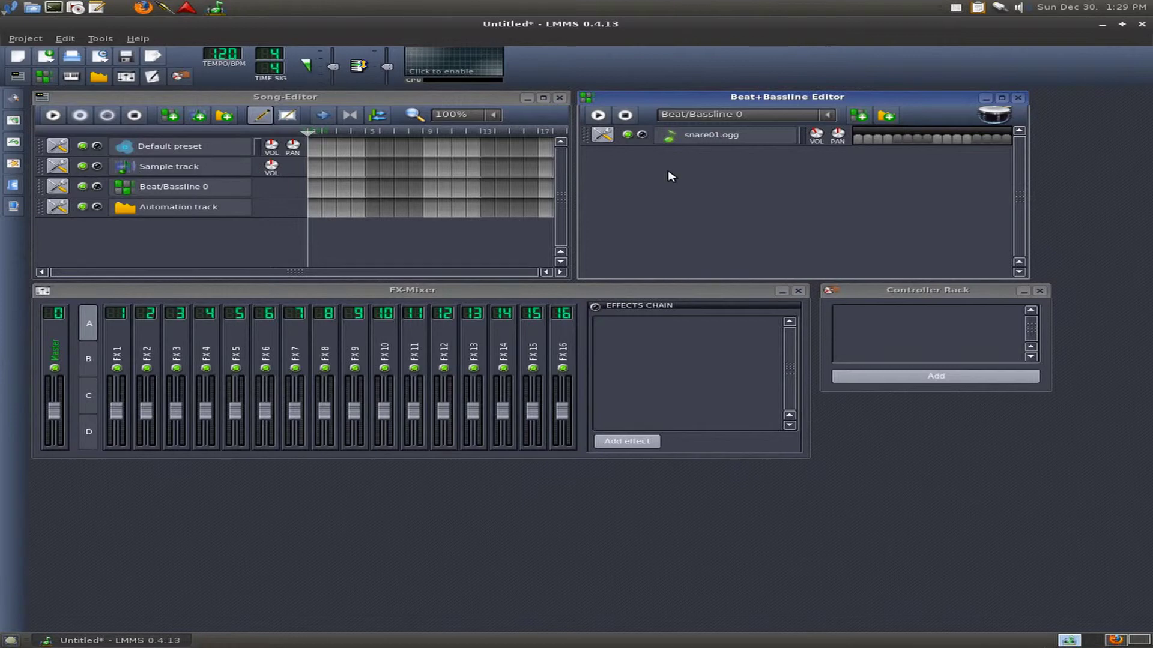
left_click(13, 143)
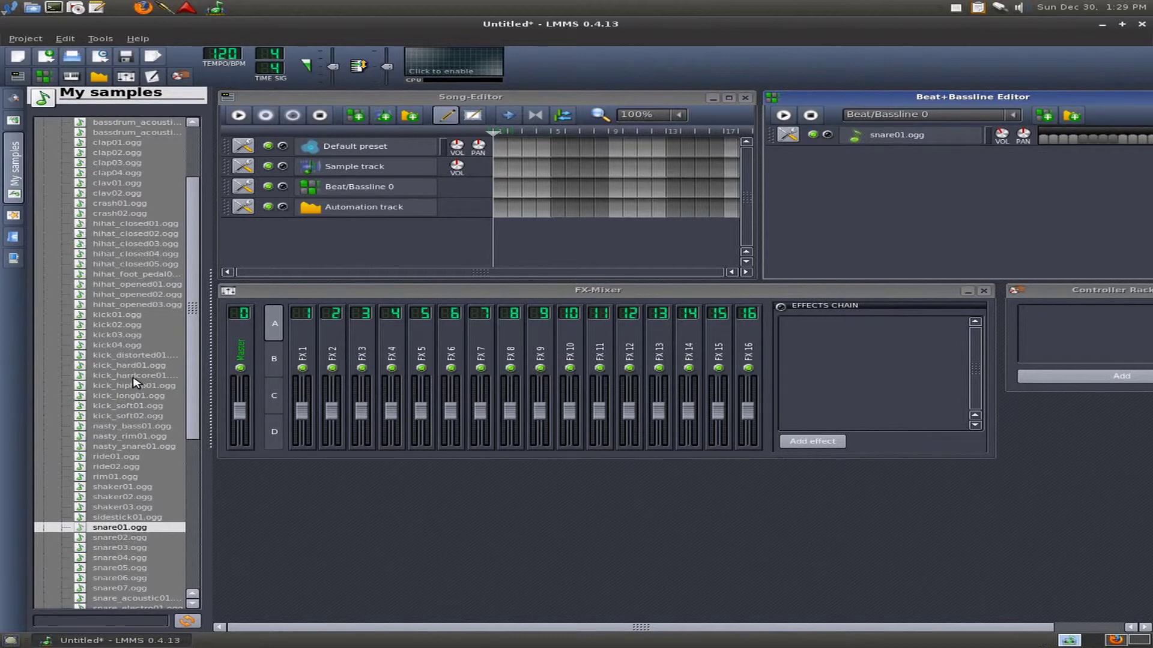
Step: Preview the kick01, kick02, kick03 and kick_hard01 samples
left_click(130, 317)
left_click(128, 326)
left_click(128, 335)
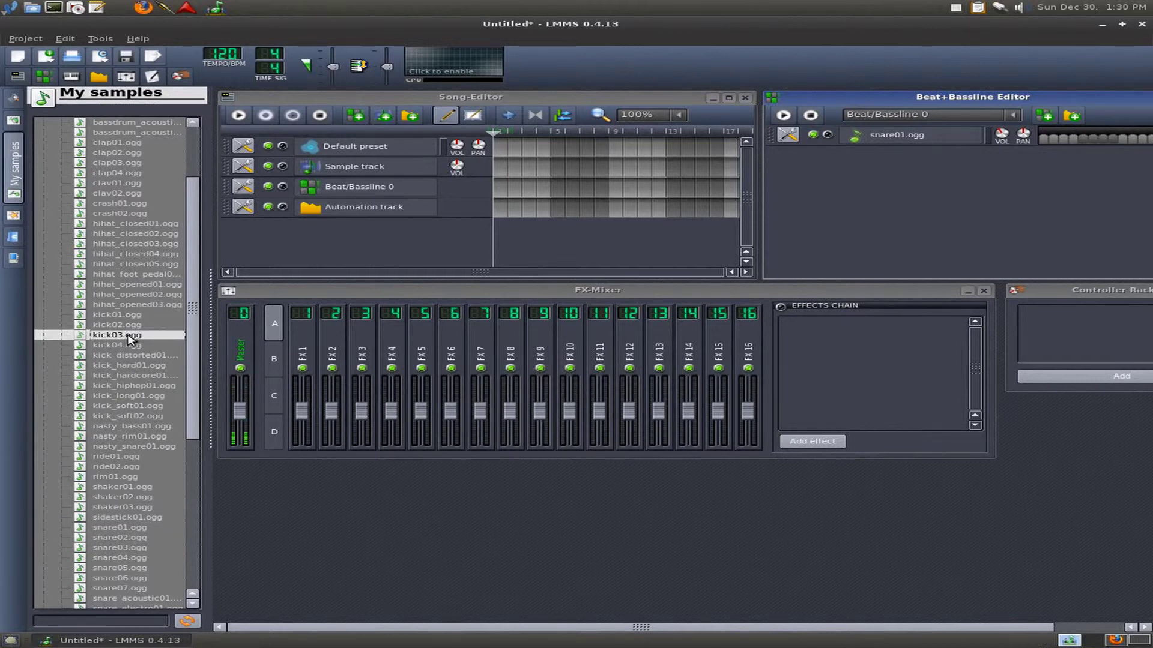
left_click(142, 366)
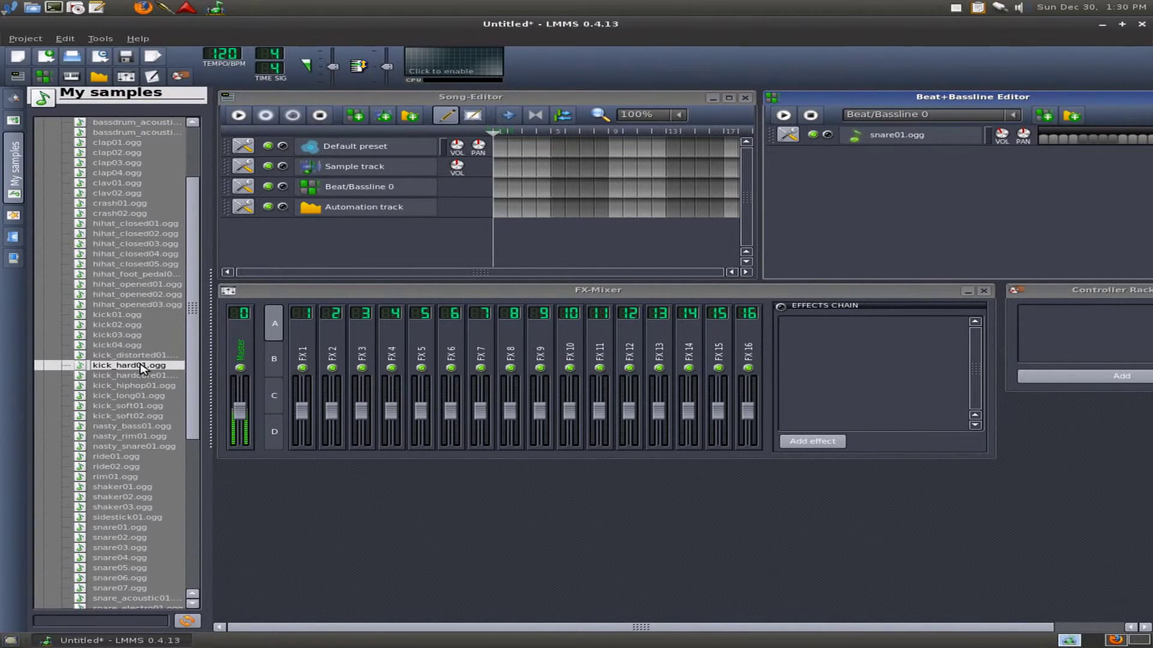
Step: Add kick_hard01.ogg and hihat_closed01.ogg as new tracks in the Beat+Bassline Editor
left_click_drag(141, 367, 830, 223)
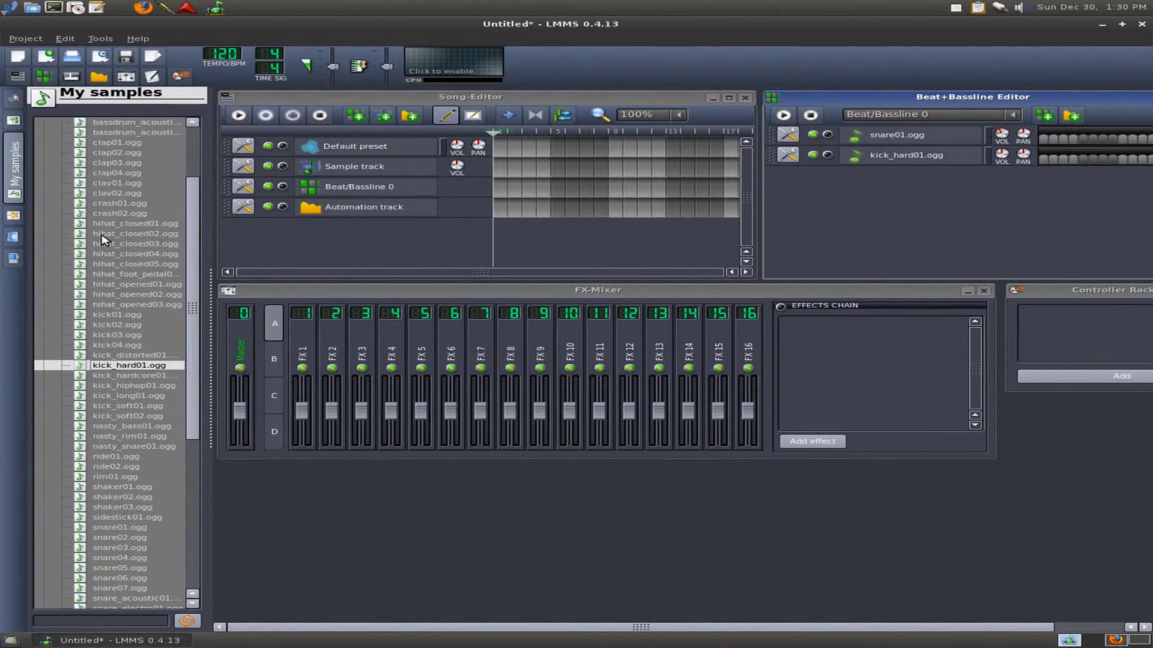
left_click_drag(132, 226, 925, 247)
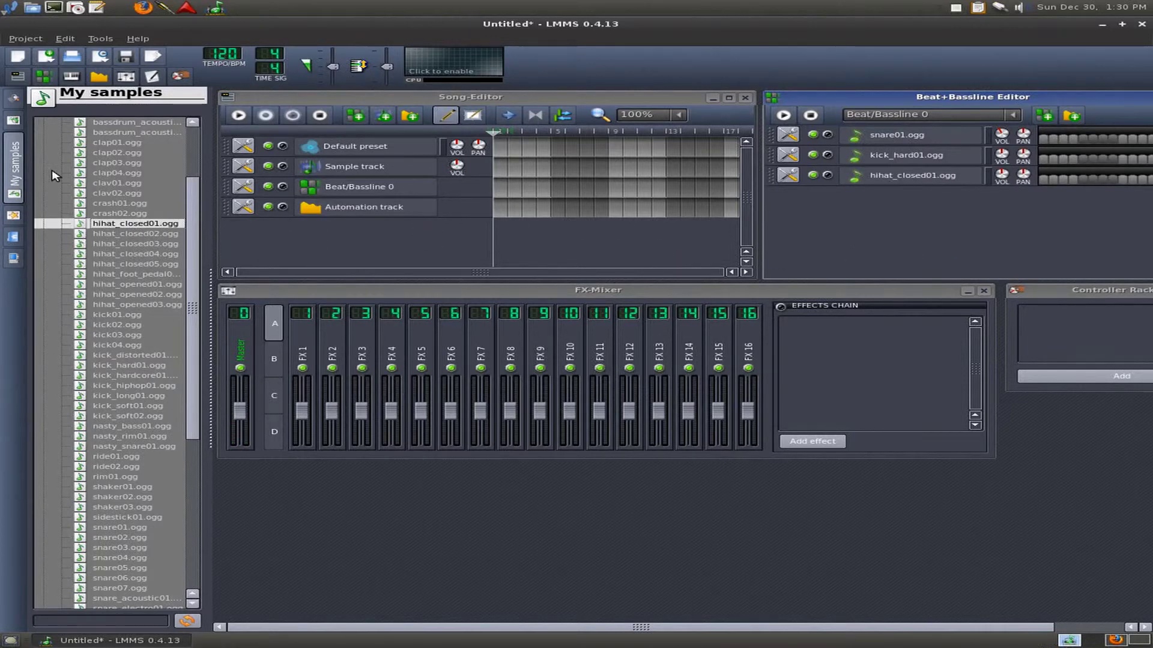
left_click(15, 164)
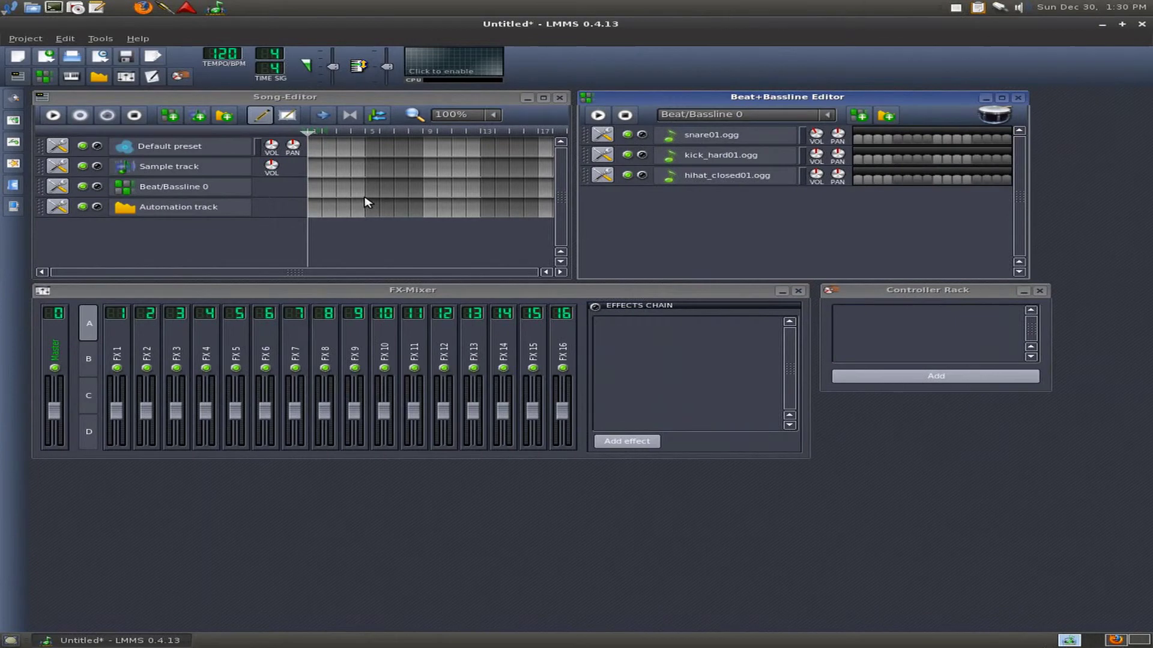
left_click(13, 142)
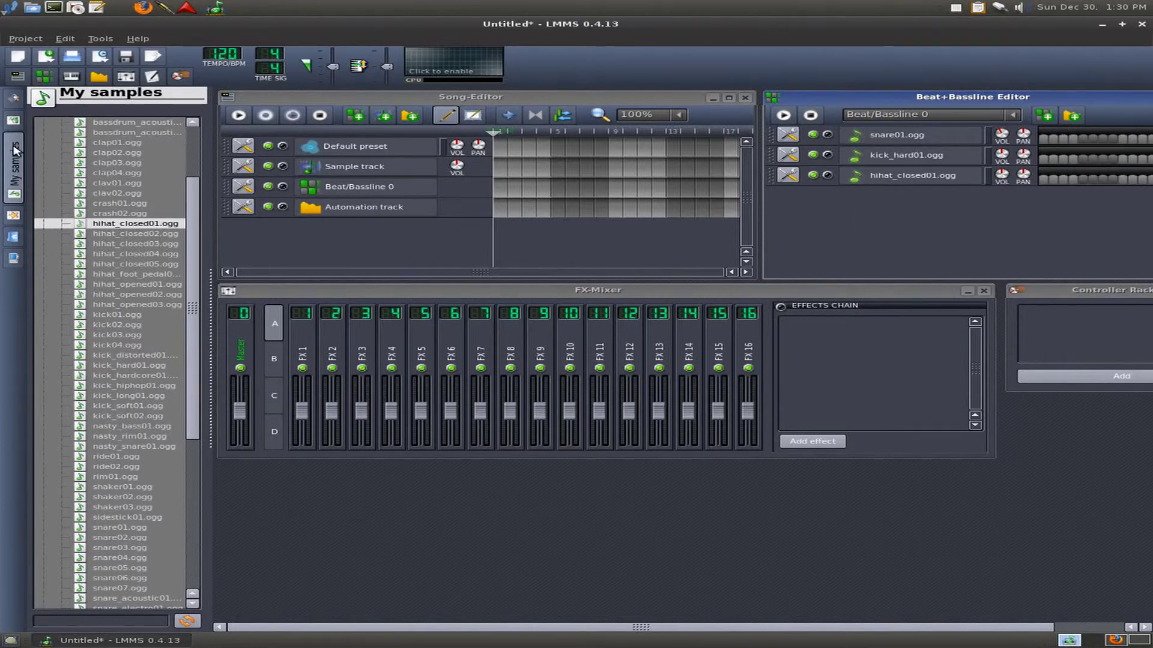
Step: Switch on hi-hat steps 7, 9, 11, 13 and 15, then play and stop the beat
left_click(15, 164)
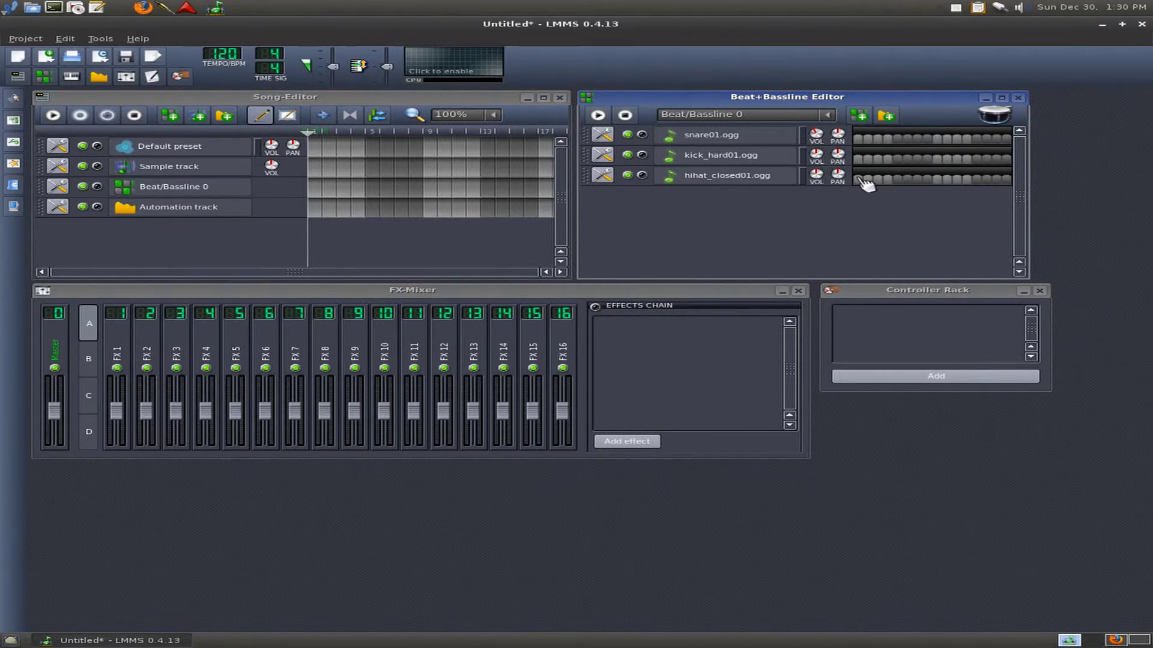
left_click(917, 179)
left_click(937, 180)
left_click(957, 179)
left_click(977, 180)
left_click(997, 180)
mouse_move(817, 175)
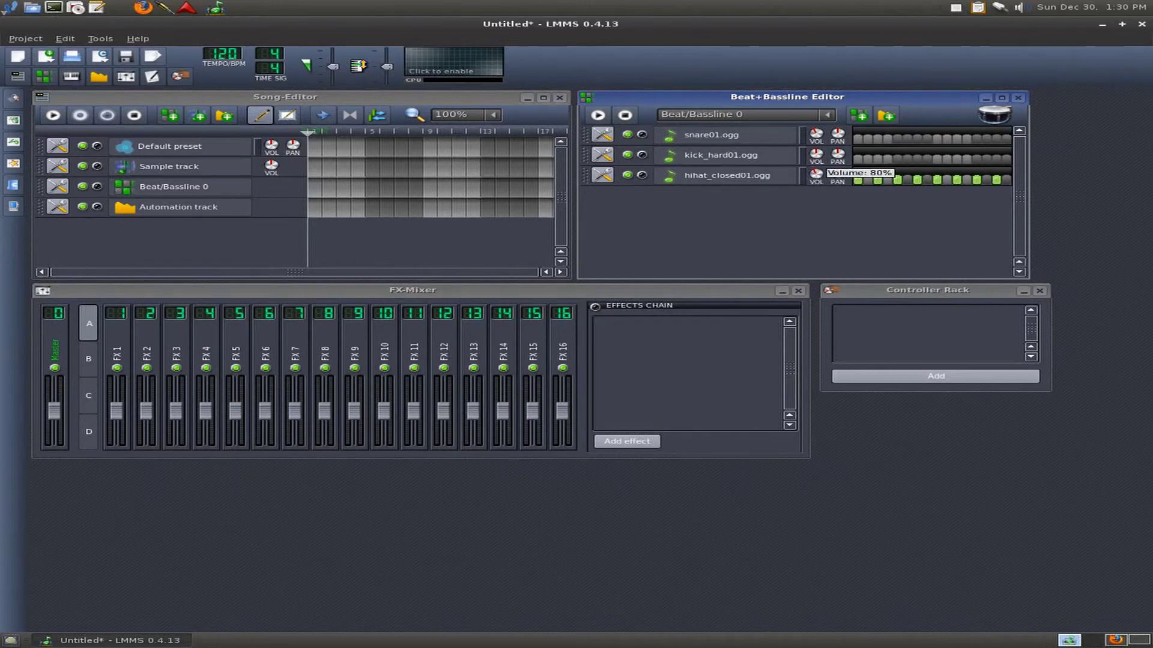
left_click(597, 116)
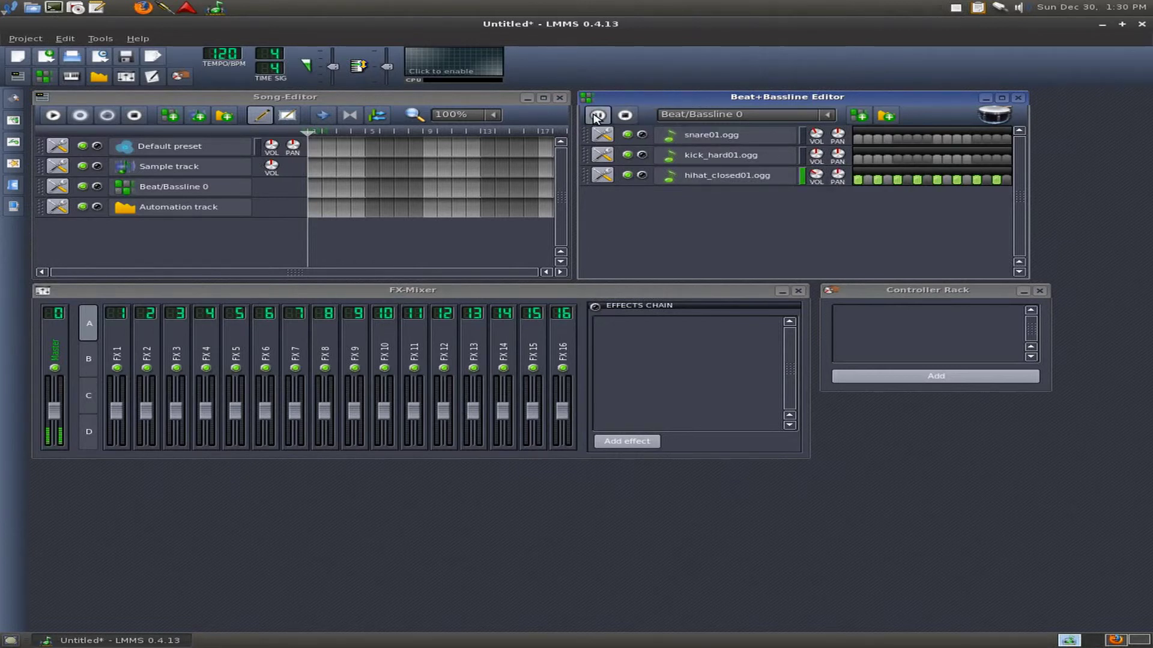
left_click(623, 116)
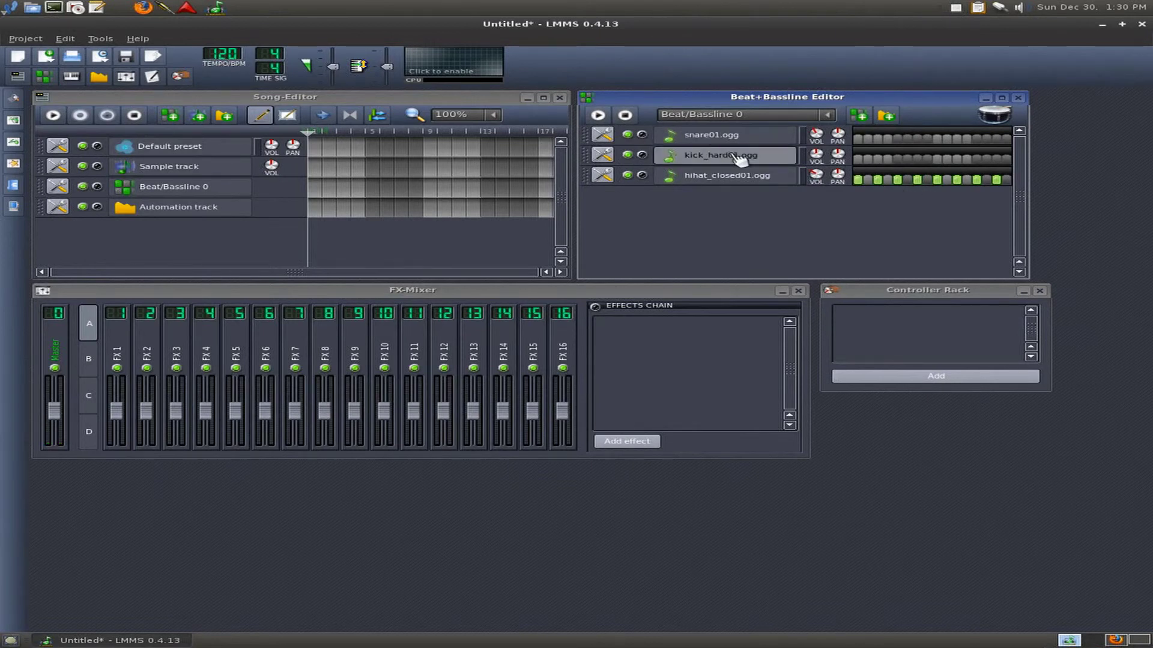
Step: Turn on kick step 1 and snare step 9, then play and stop the beat
left_click(859, 159)
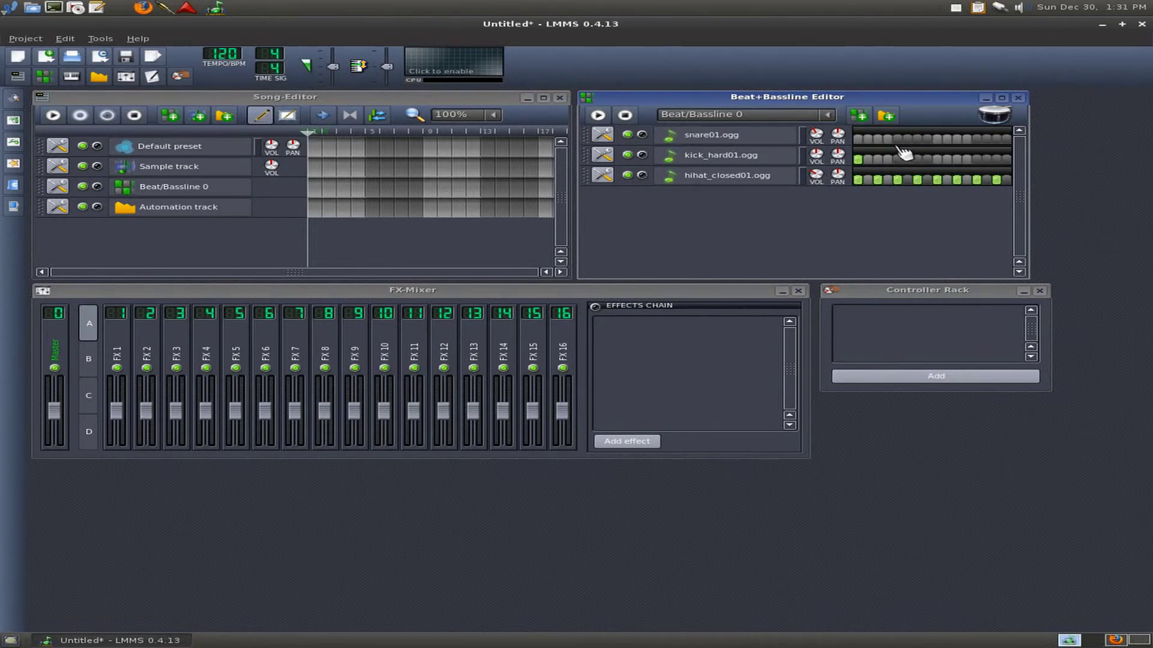
left_click(937, 139)
left_click(601, 116)
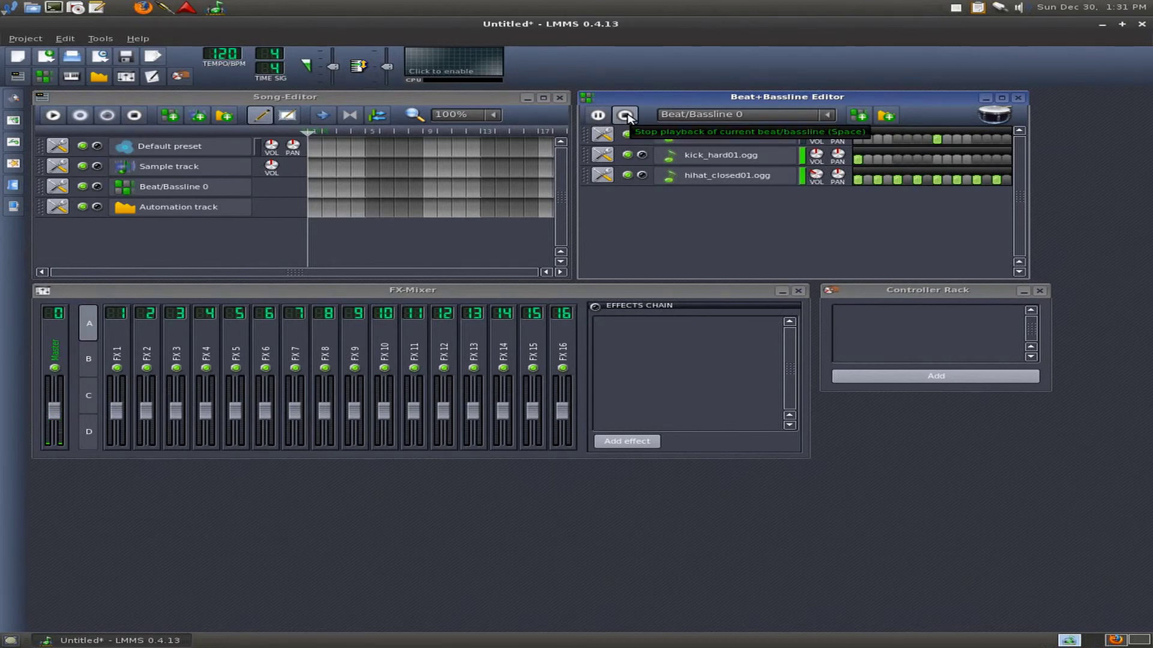
left_click(626, 116)
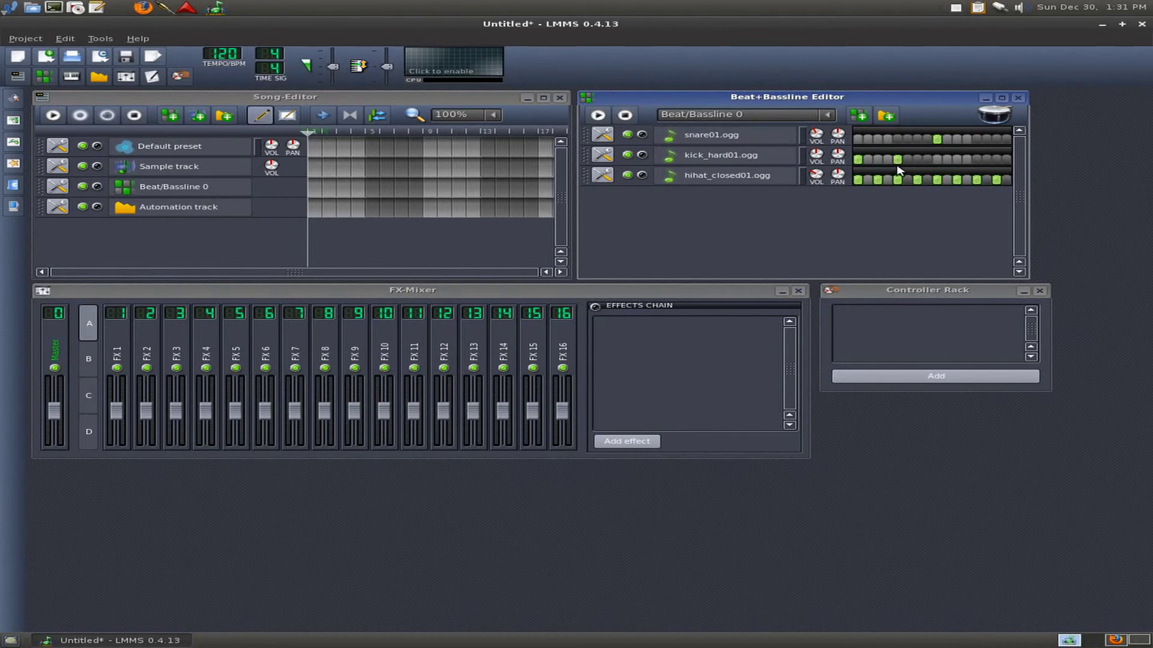
Step: Replay the three-row drum beat and stop it again
left_click(598, 117)
left_click(632, 119)
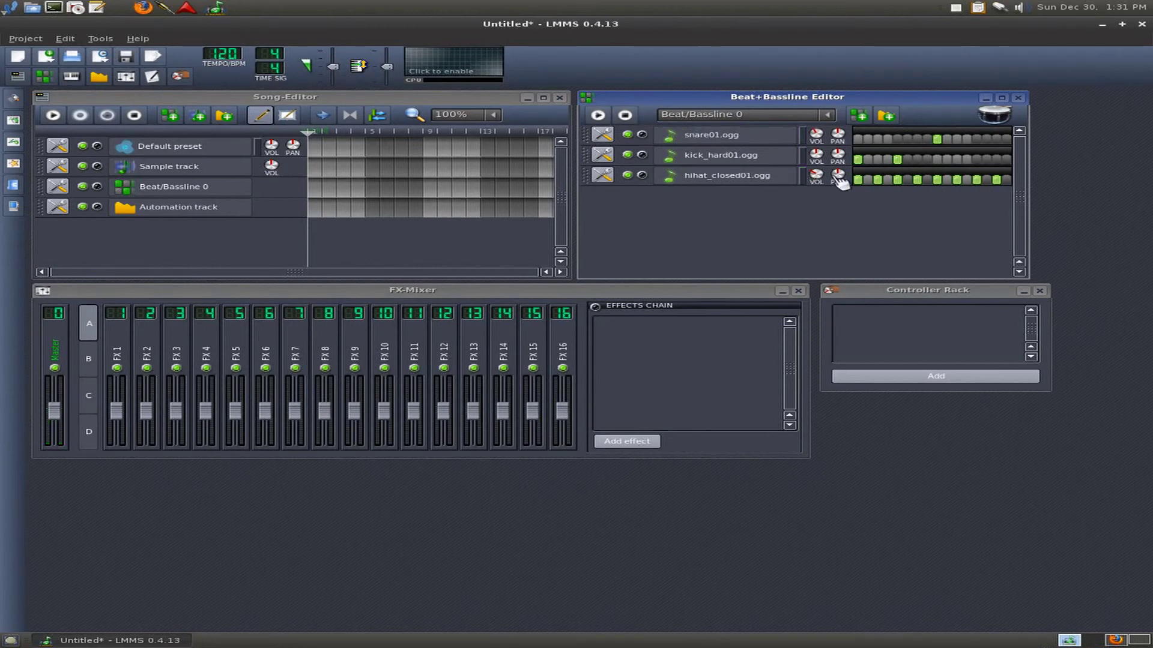